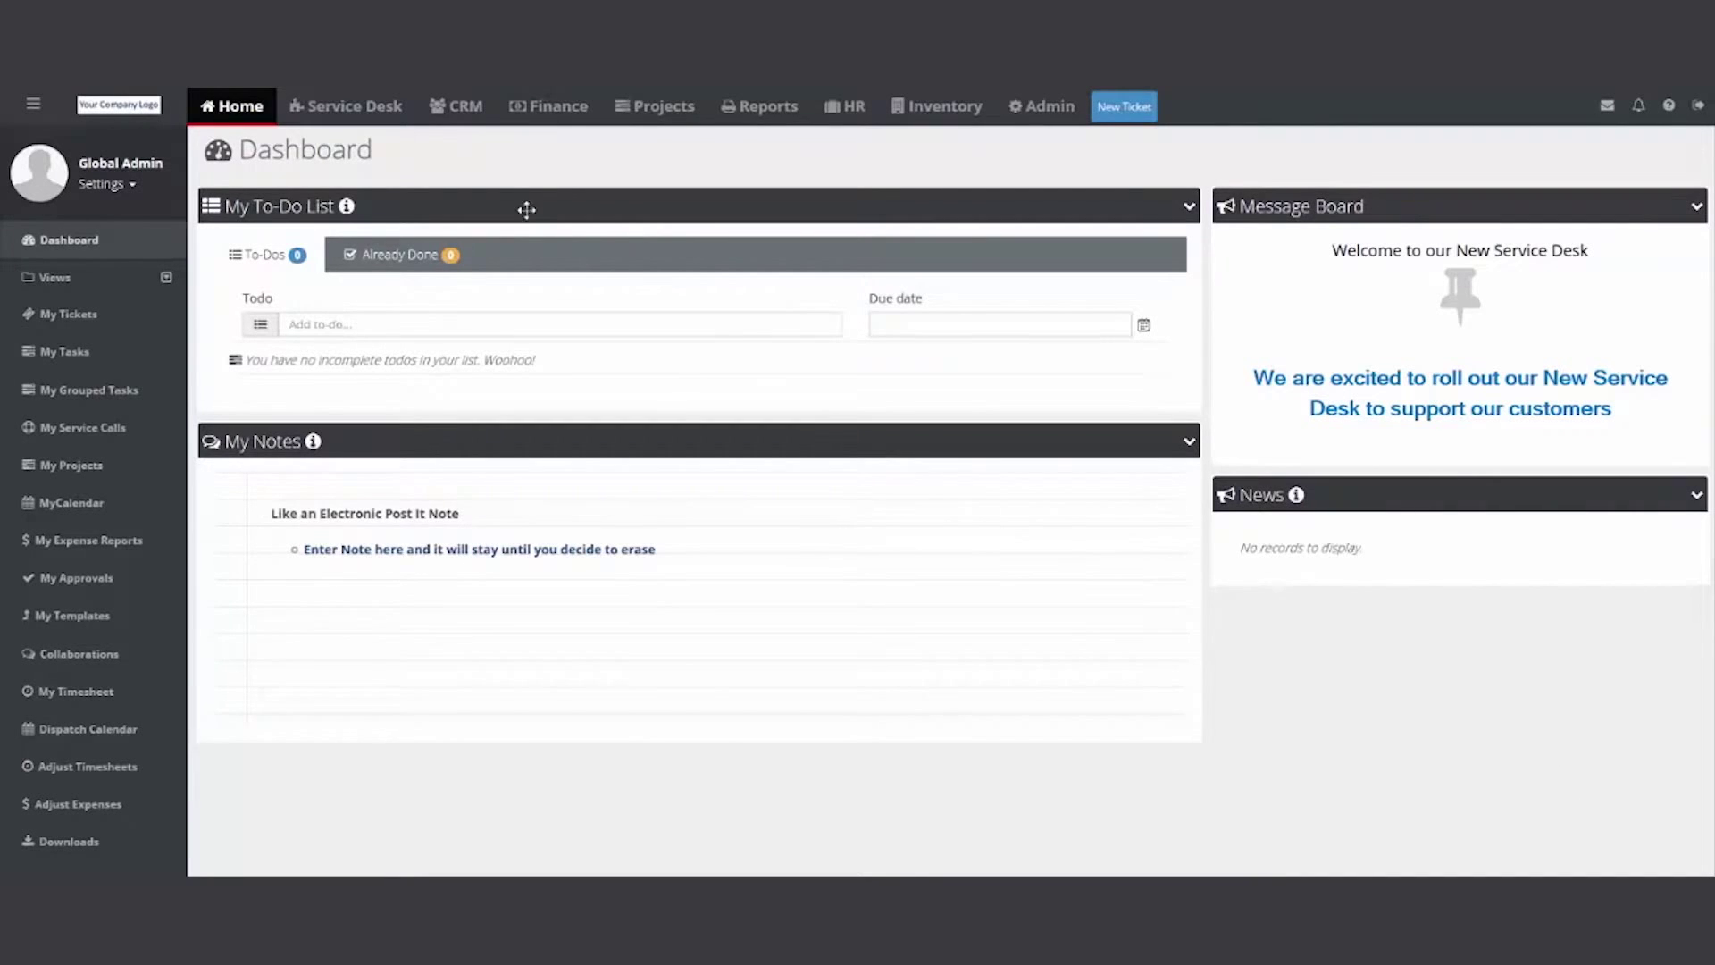
Step: Go to the Admin tab to bring up the Administration Dashboard
{"action": "left_click", "coordinate": [1049, 109]}
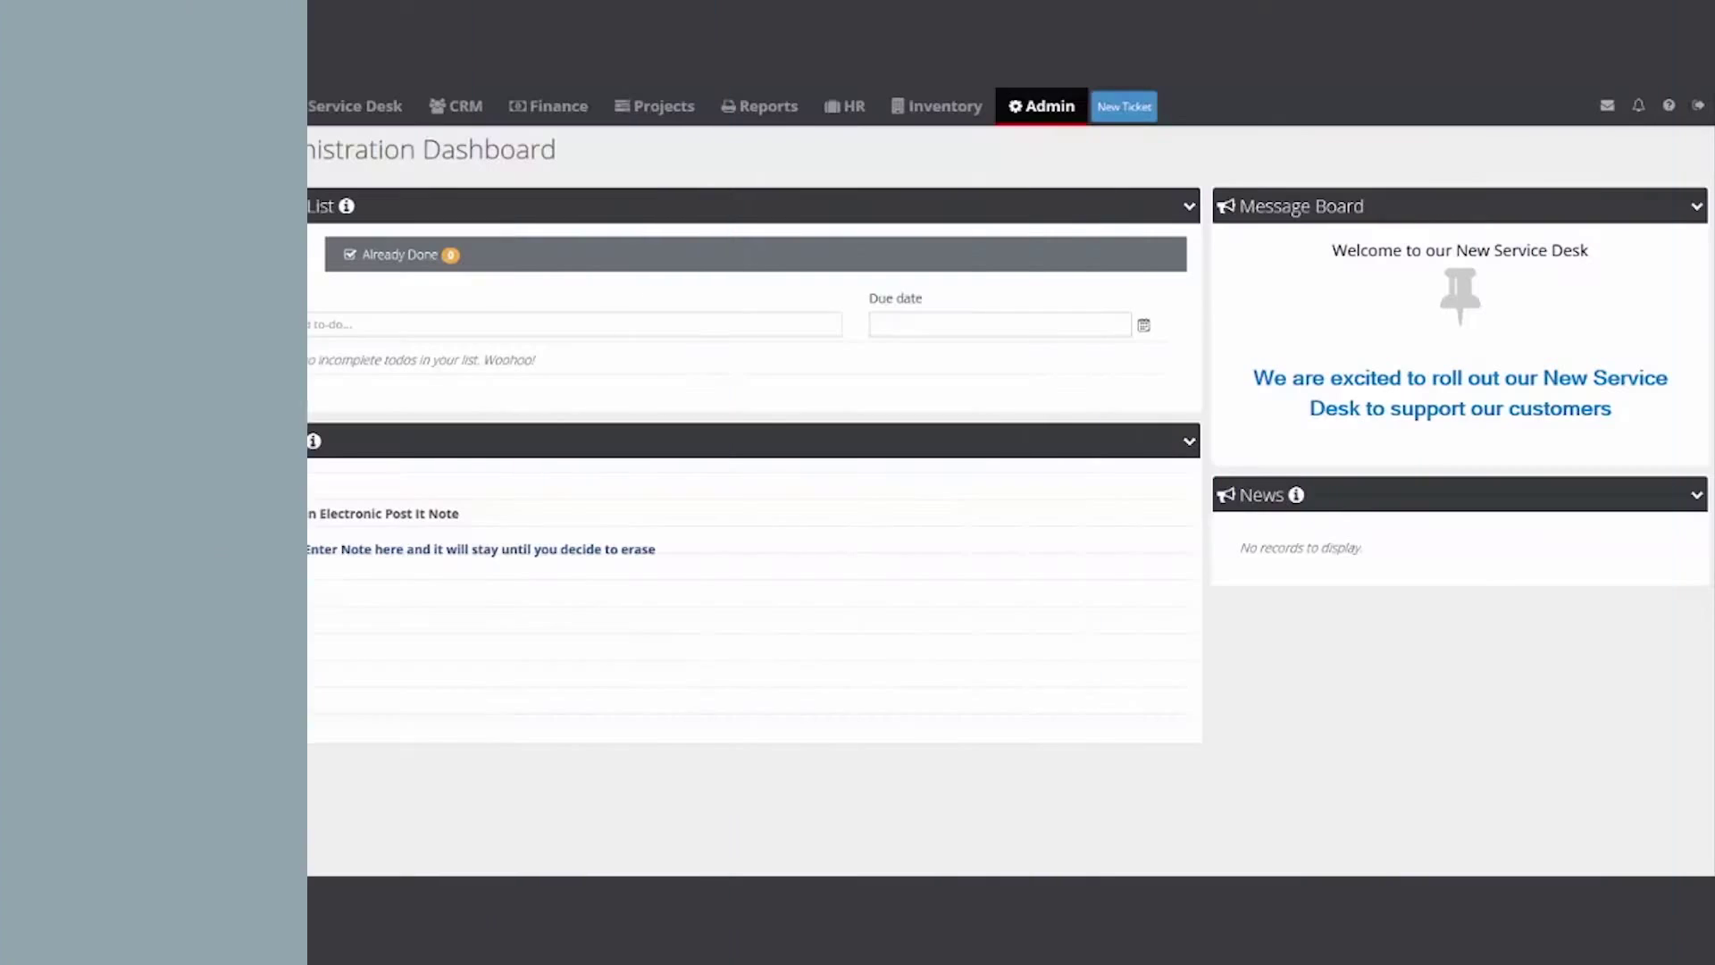
Step: Open the Printer issue type from Service Desk > Issue Types, then return to the issue types list
{"action": "left_click", "coordinate": [110, 517]}
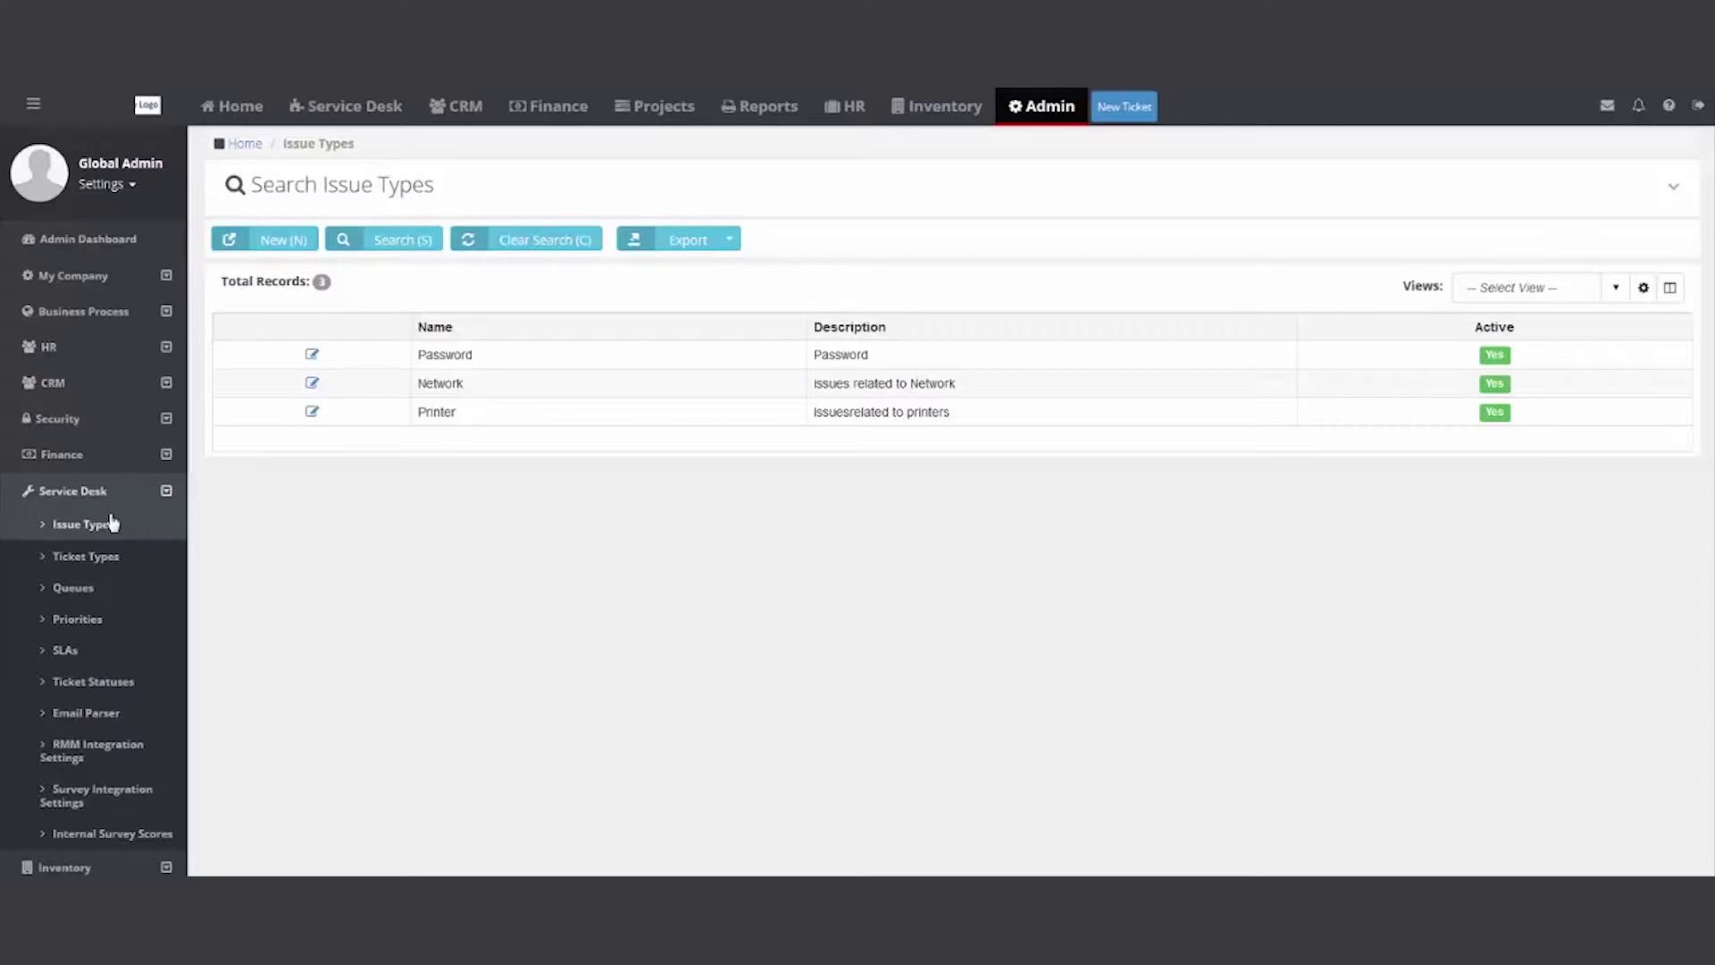
{"action": "double_click", "coordinate": [452, 417]}
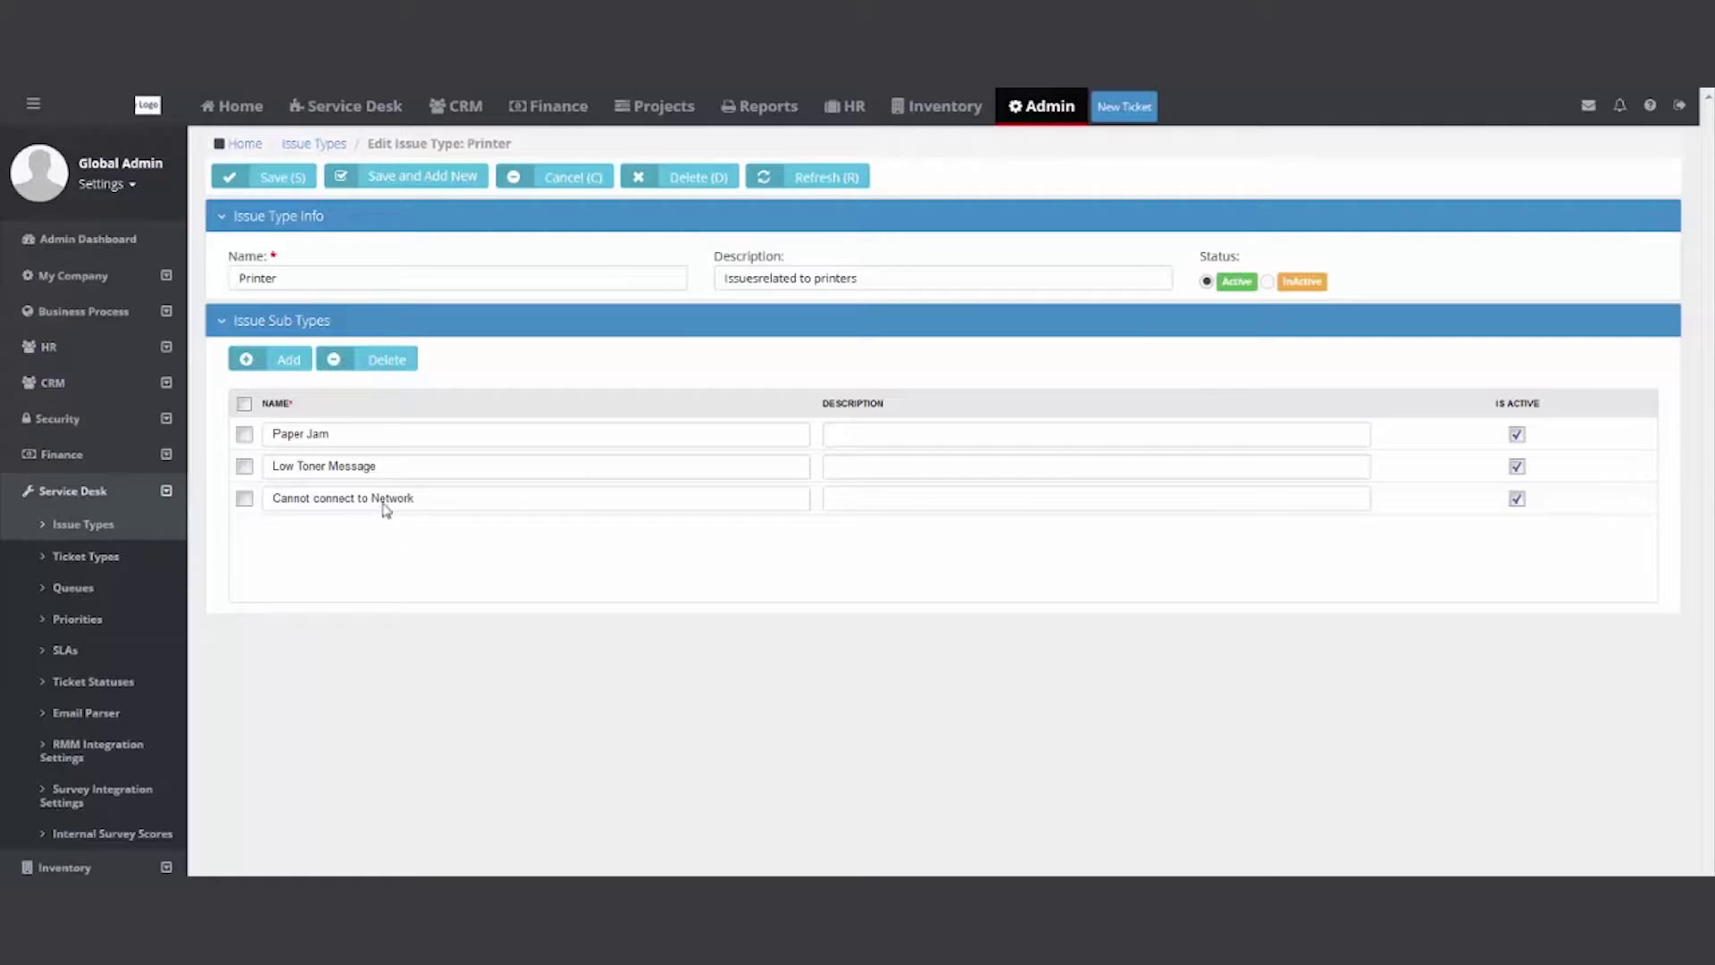
{"action": "left_click", "coordinate": [295, 146]}
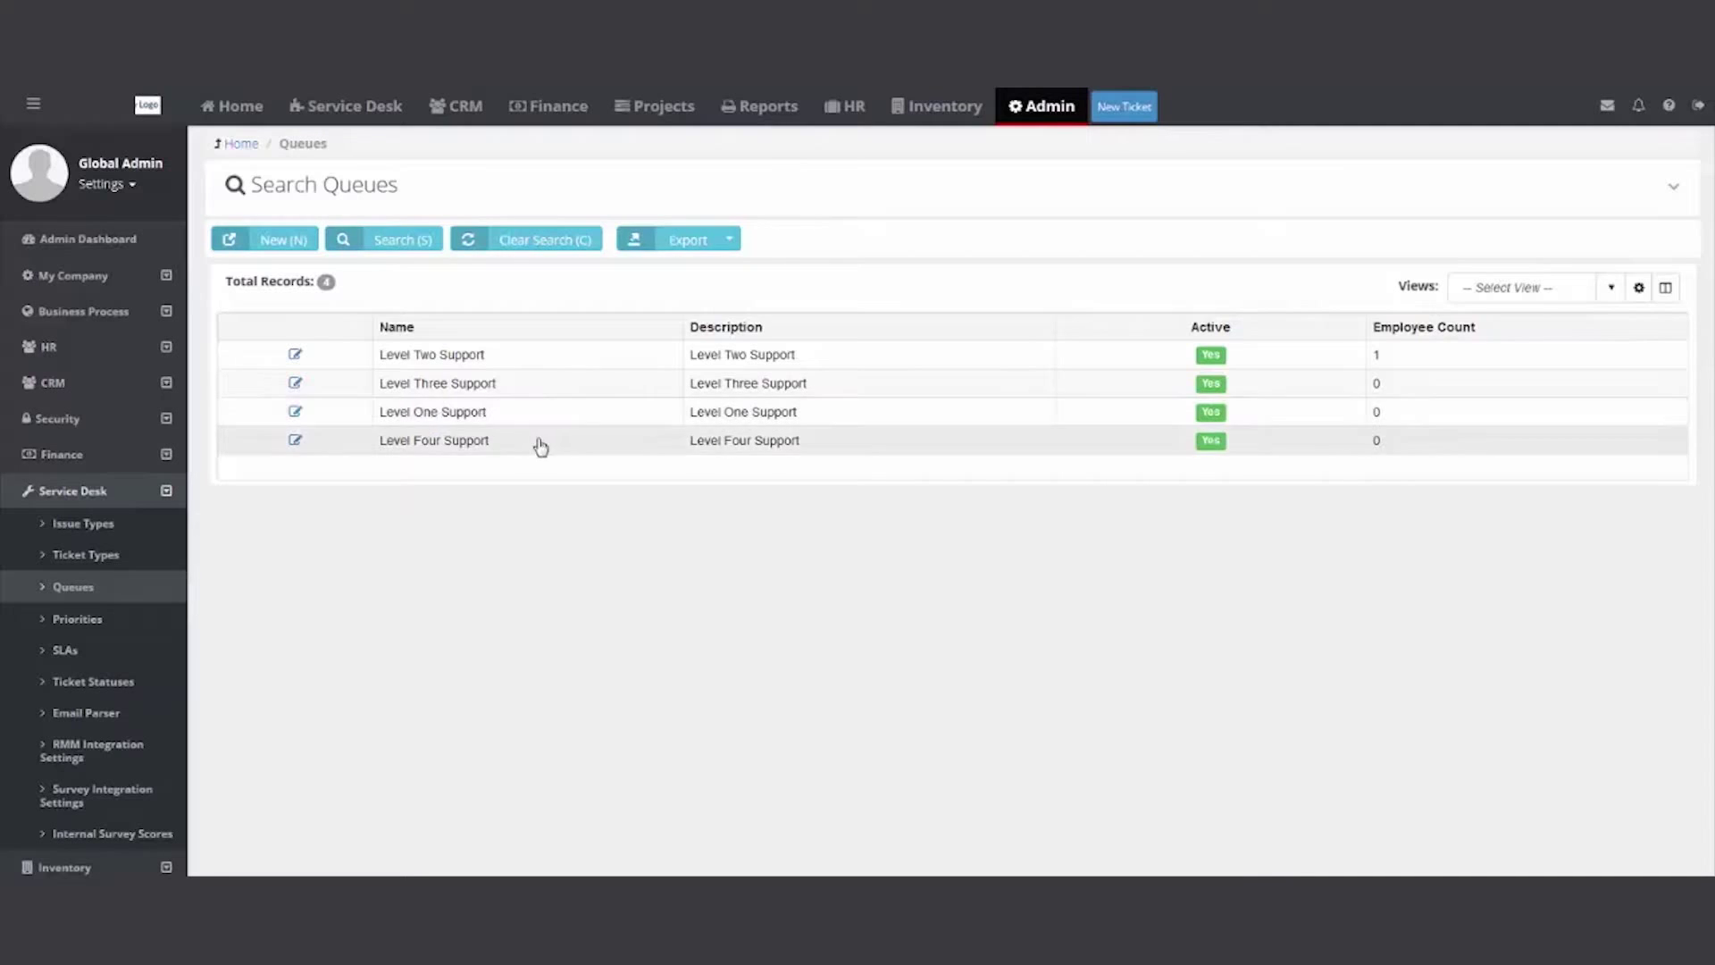
Step: Create a queue named 'Monitoring Alerts' with the same text as its description and save it
{"action": "left_click", "coordinate": [282, 241]}
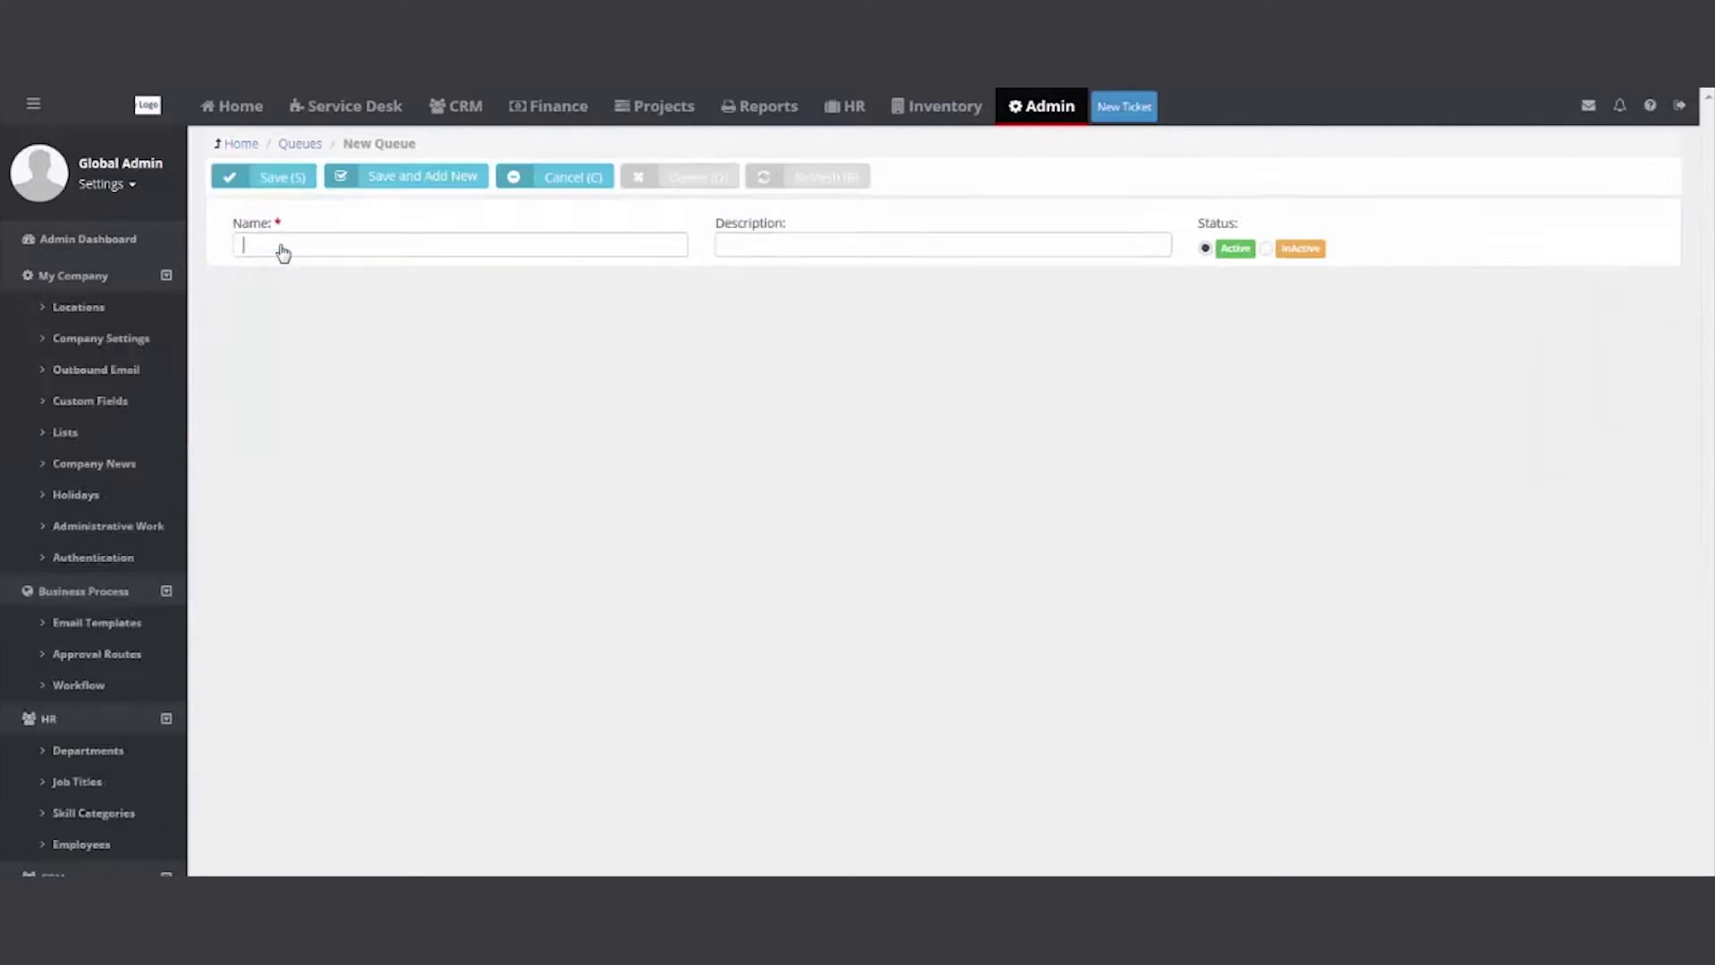
{"action": "type", "text": "Moni"}
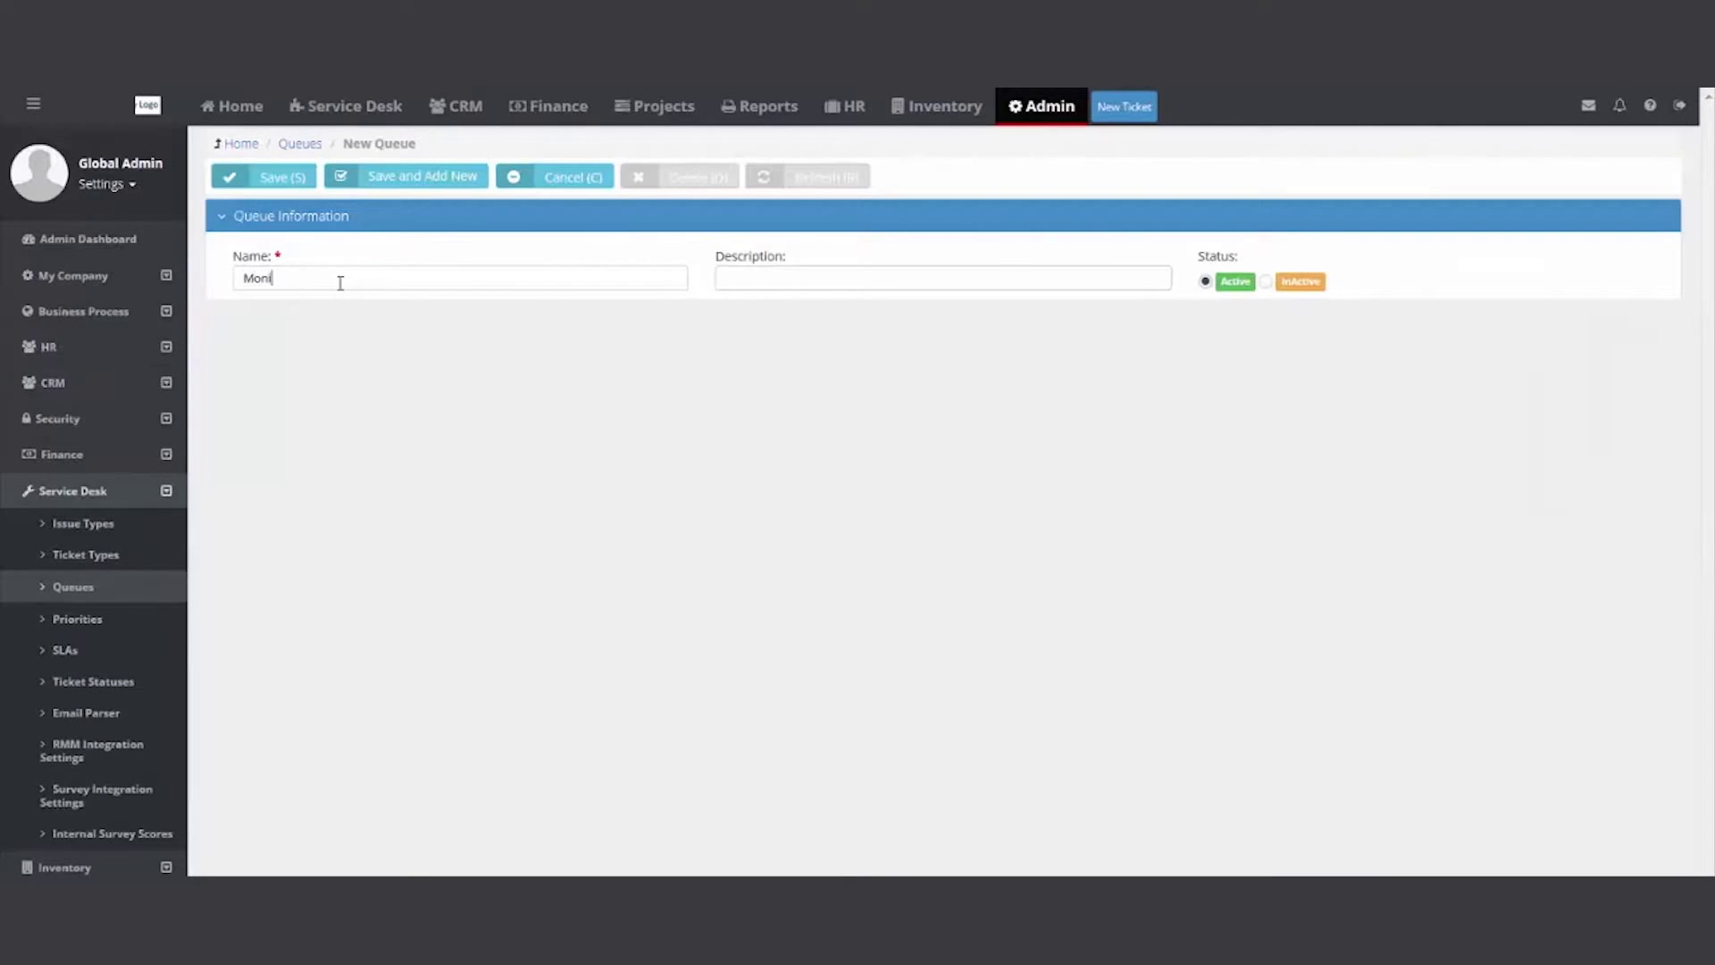
{"action": "type", "text": "toring Alerts"}
{"action": "left_click_drag", "start_coordinate": [371, 283], "coordinate": [175, 284]}
{"action": "key", "text": "ctrl+c"}
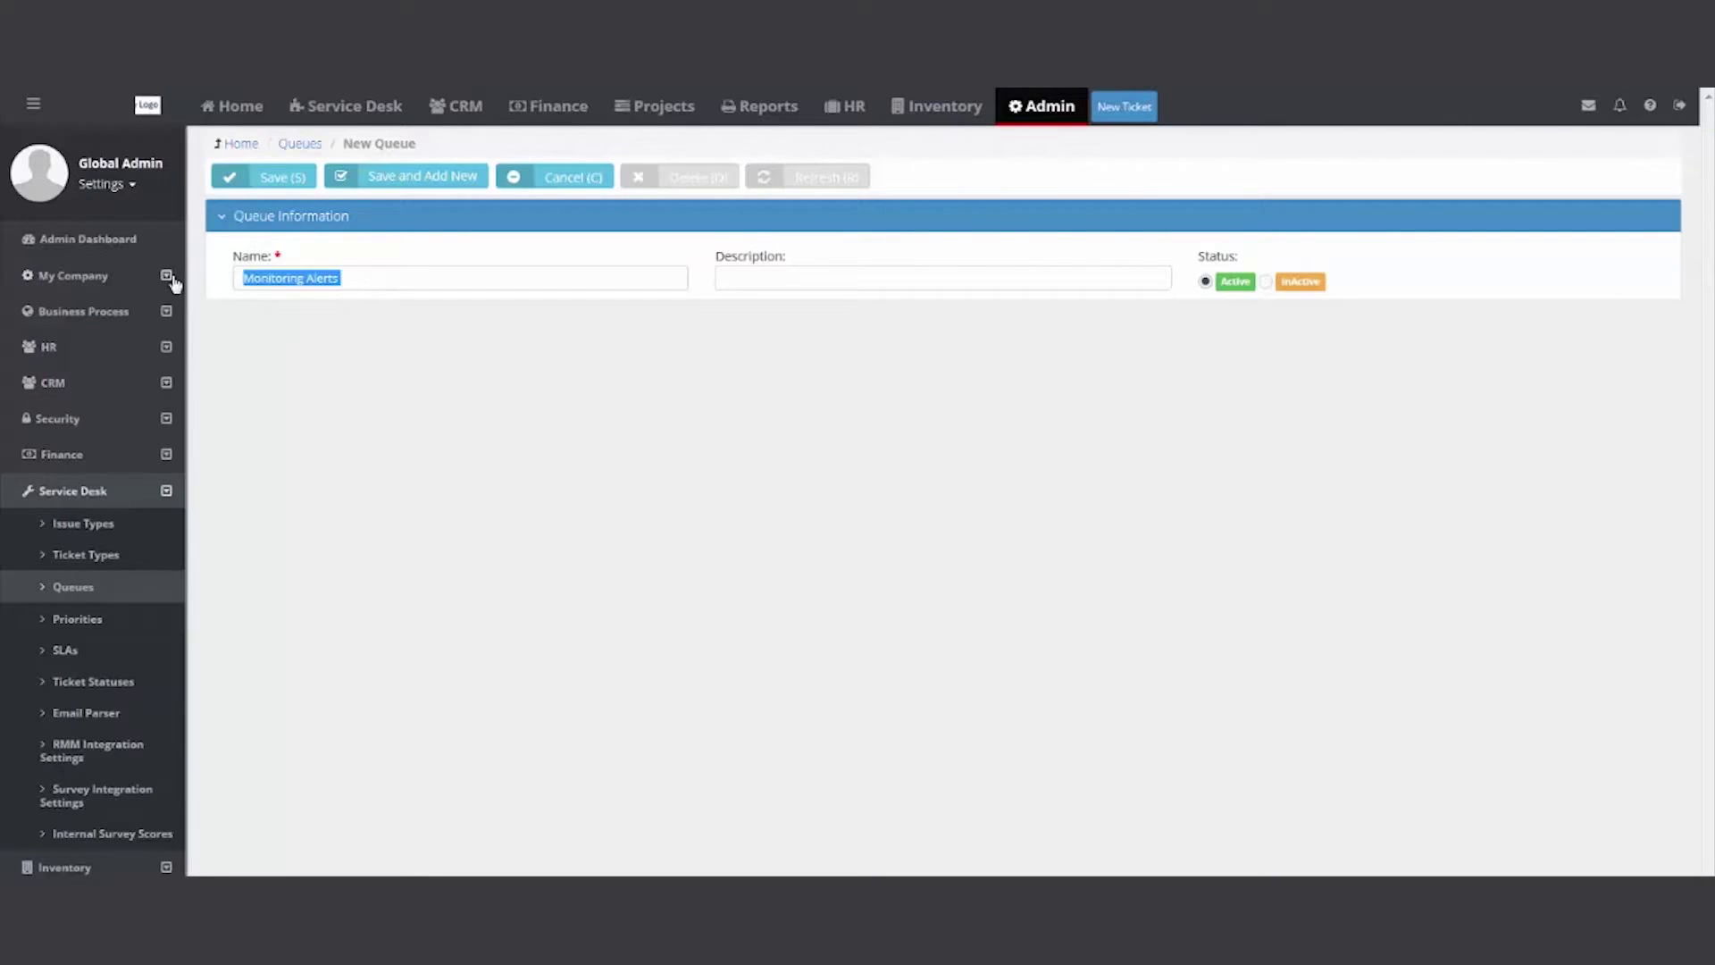
{"action": "left_click", "coordinate": [884, 276]}
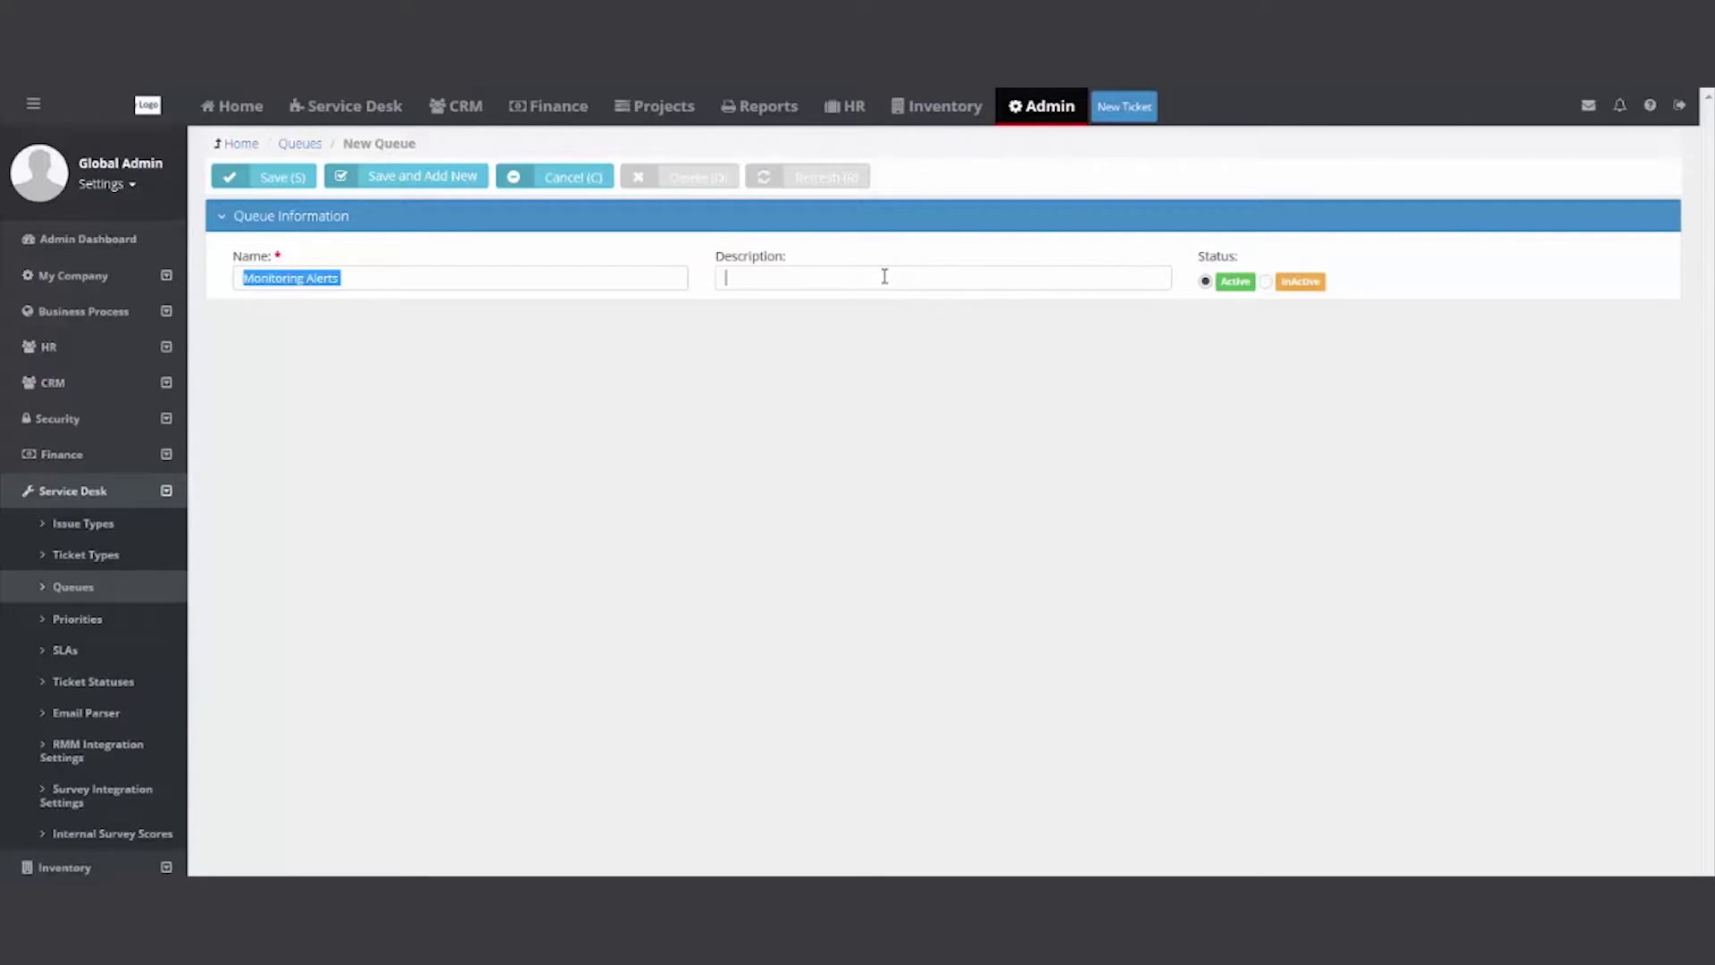
{"action": "key", "text": "ctrl+v"}
{"action": "left_click", "coordinate": [280, 178]}
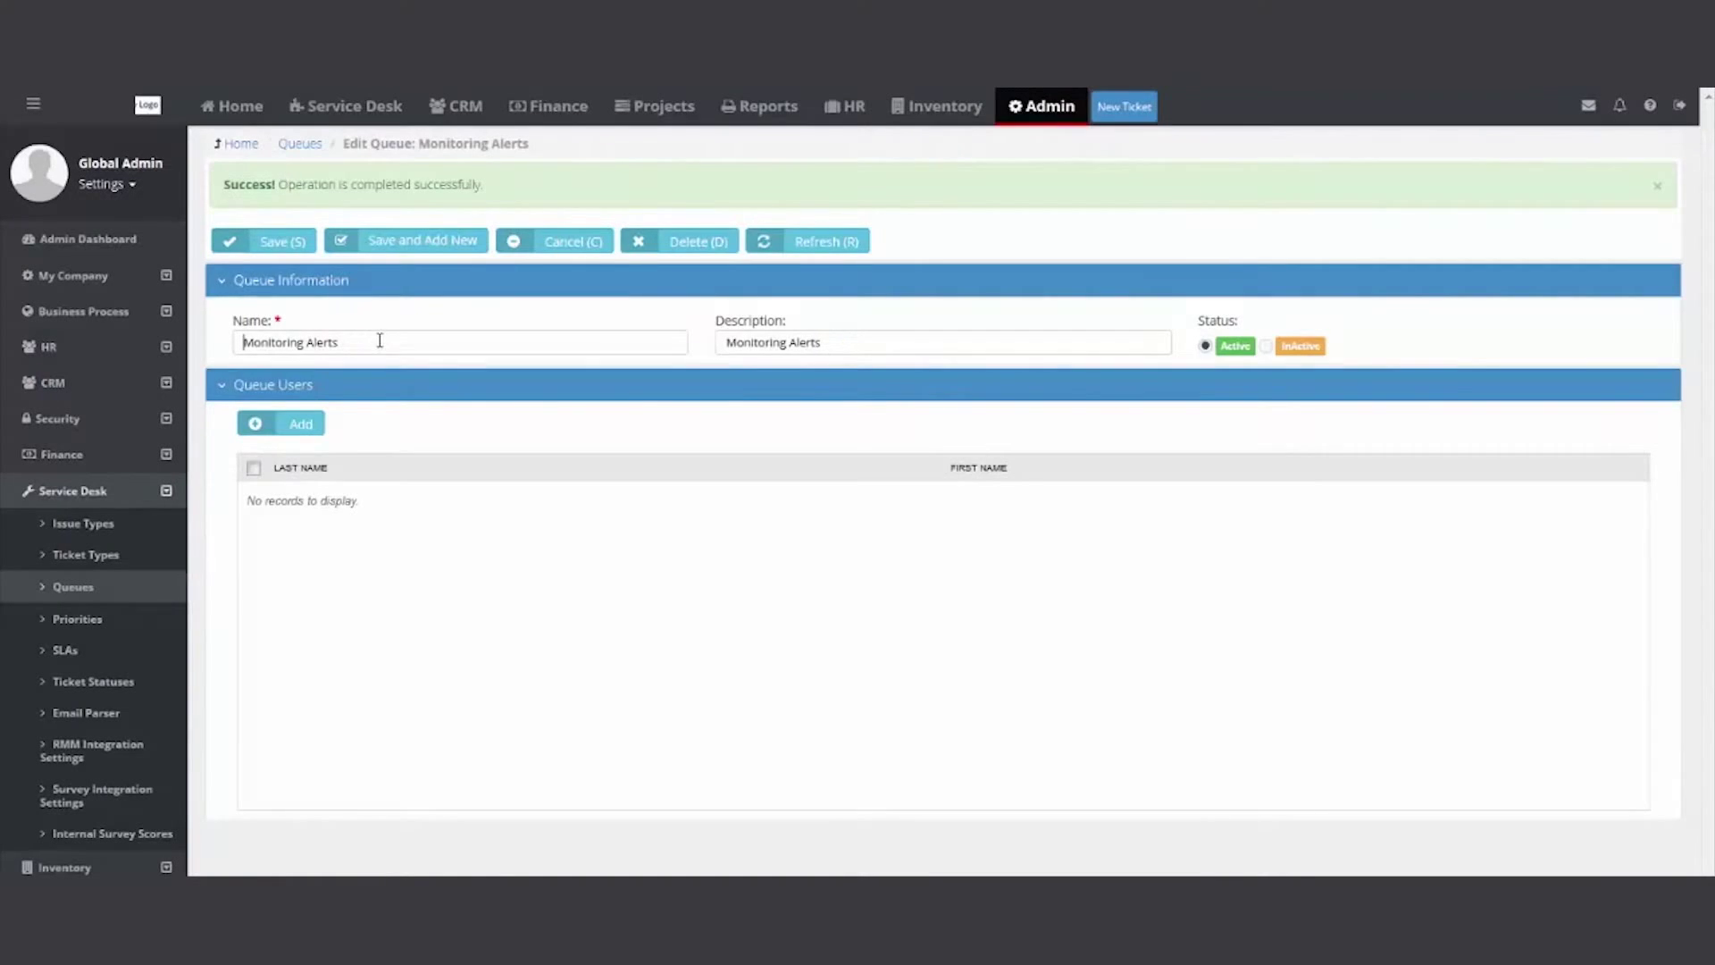
Step: Add all three listed users to the Monitoring Alerts queue and save it
{"action": "left_click", "coordinate": [300, 422]}
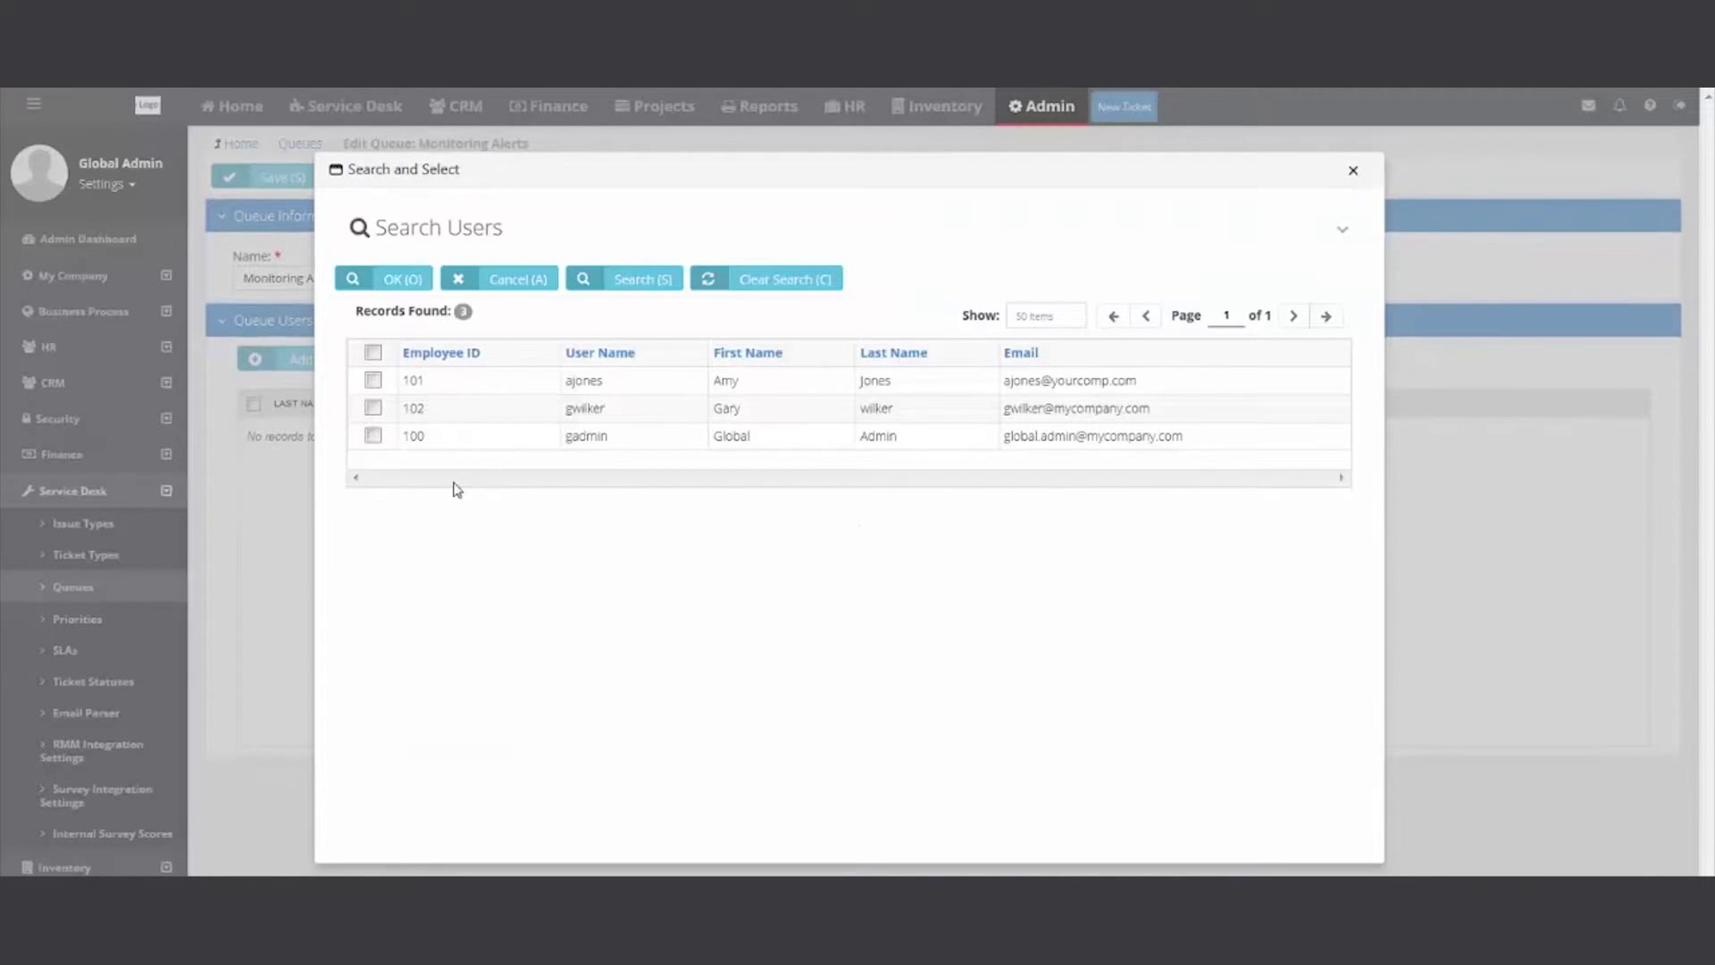
{"action": "left_click", "coordinate": [372, 352]}
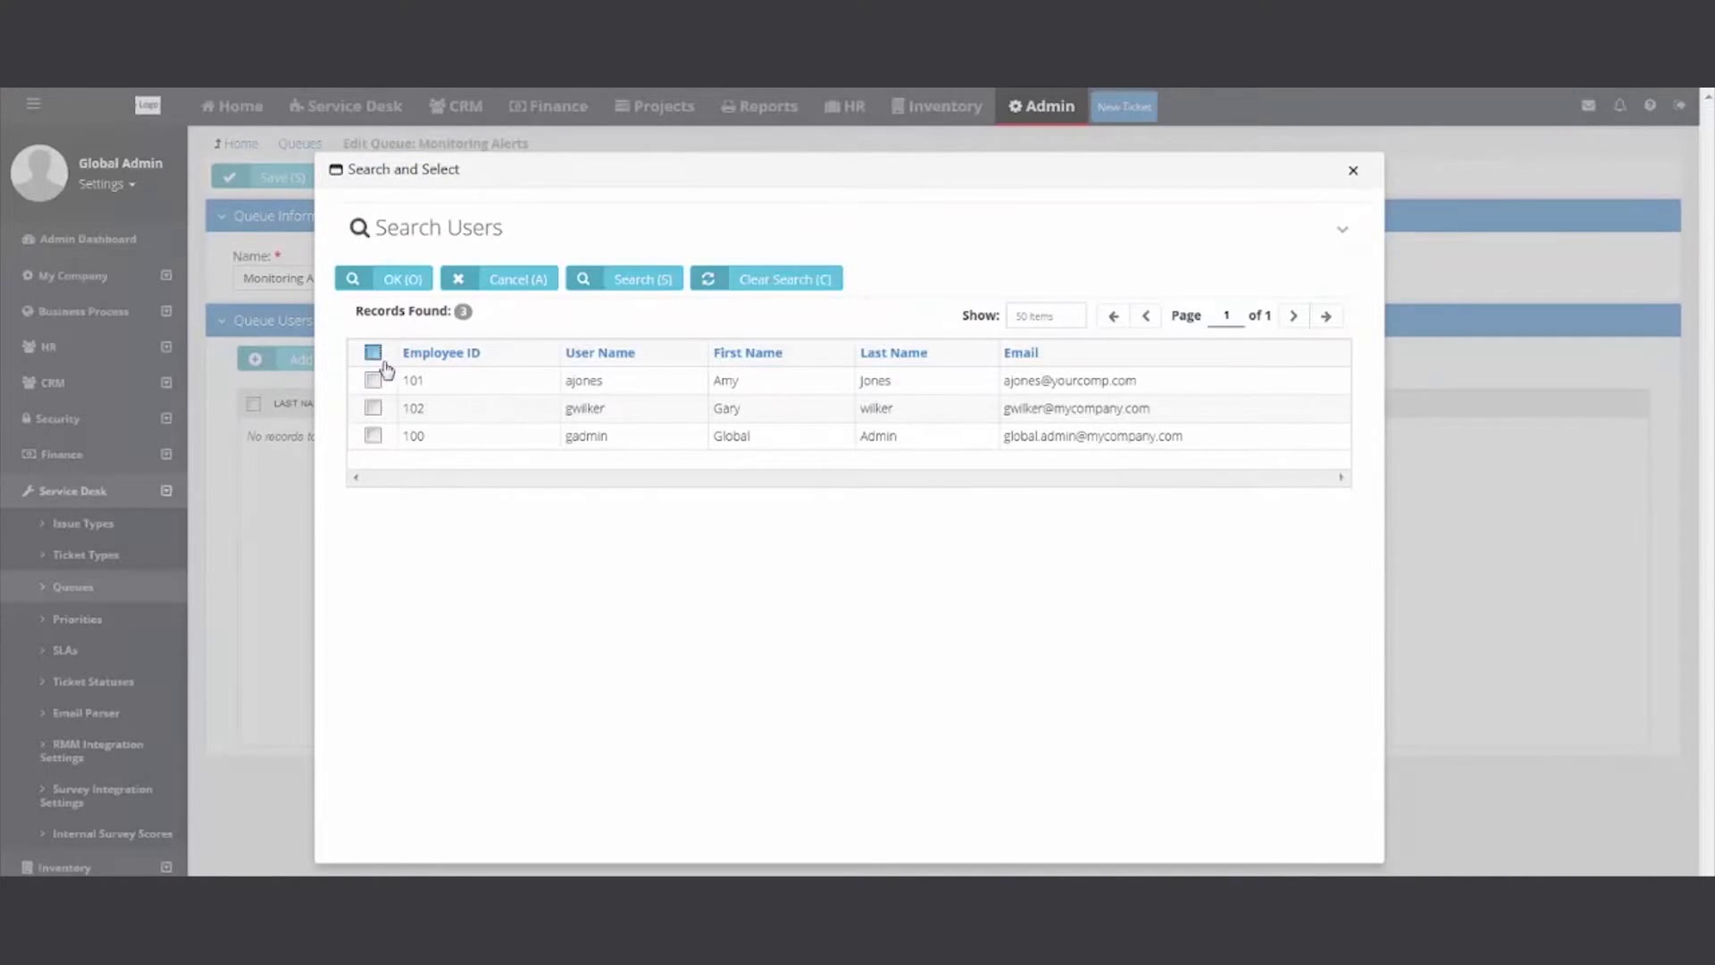
{"action": "left_click", "coordinate": [400, 279]}
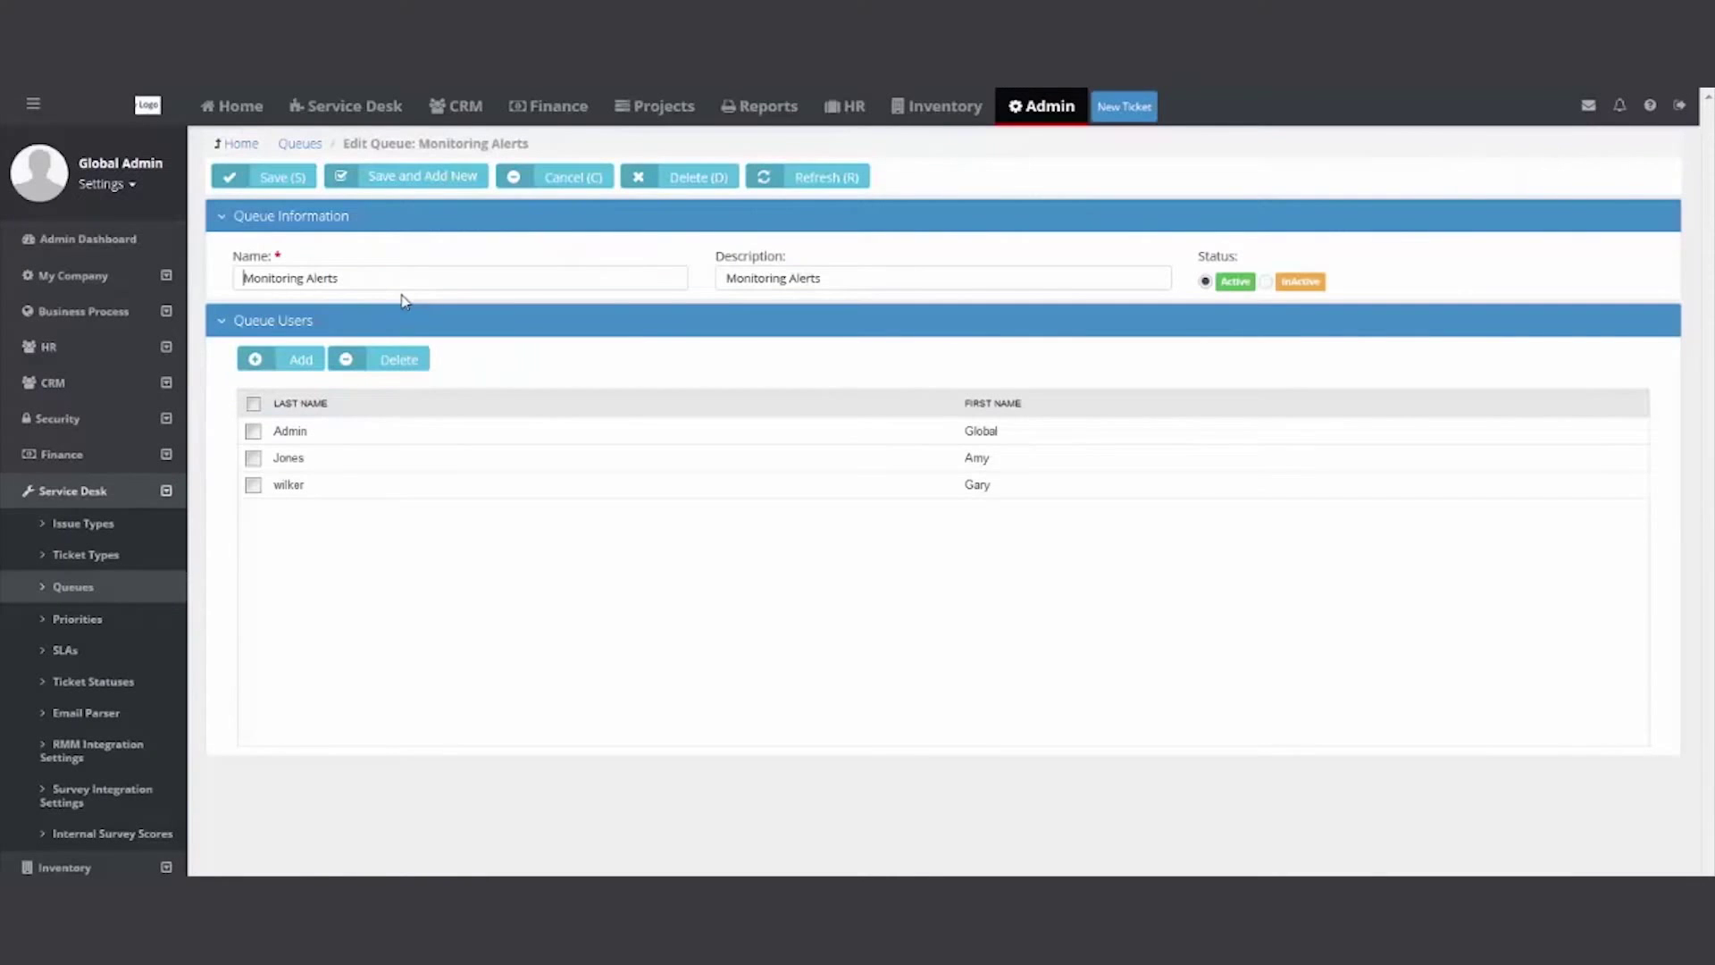
{"action": "left_click", "coordinate": [254, 177]}
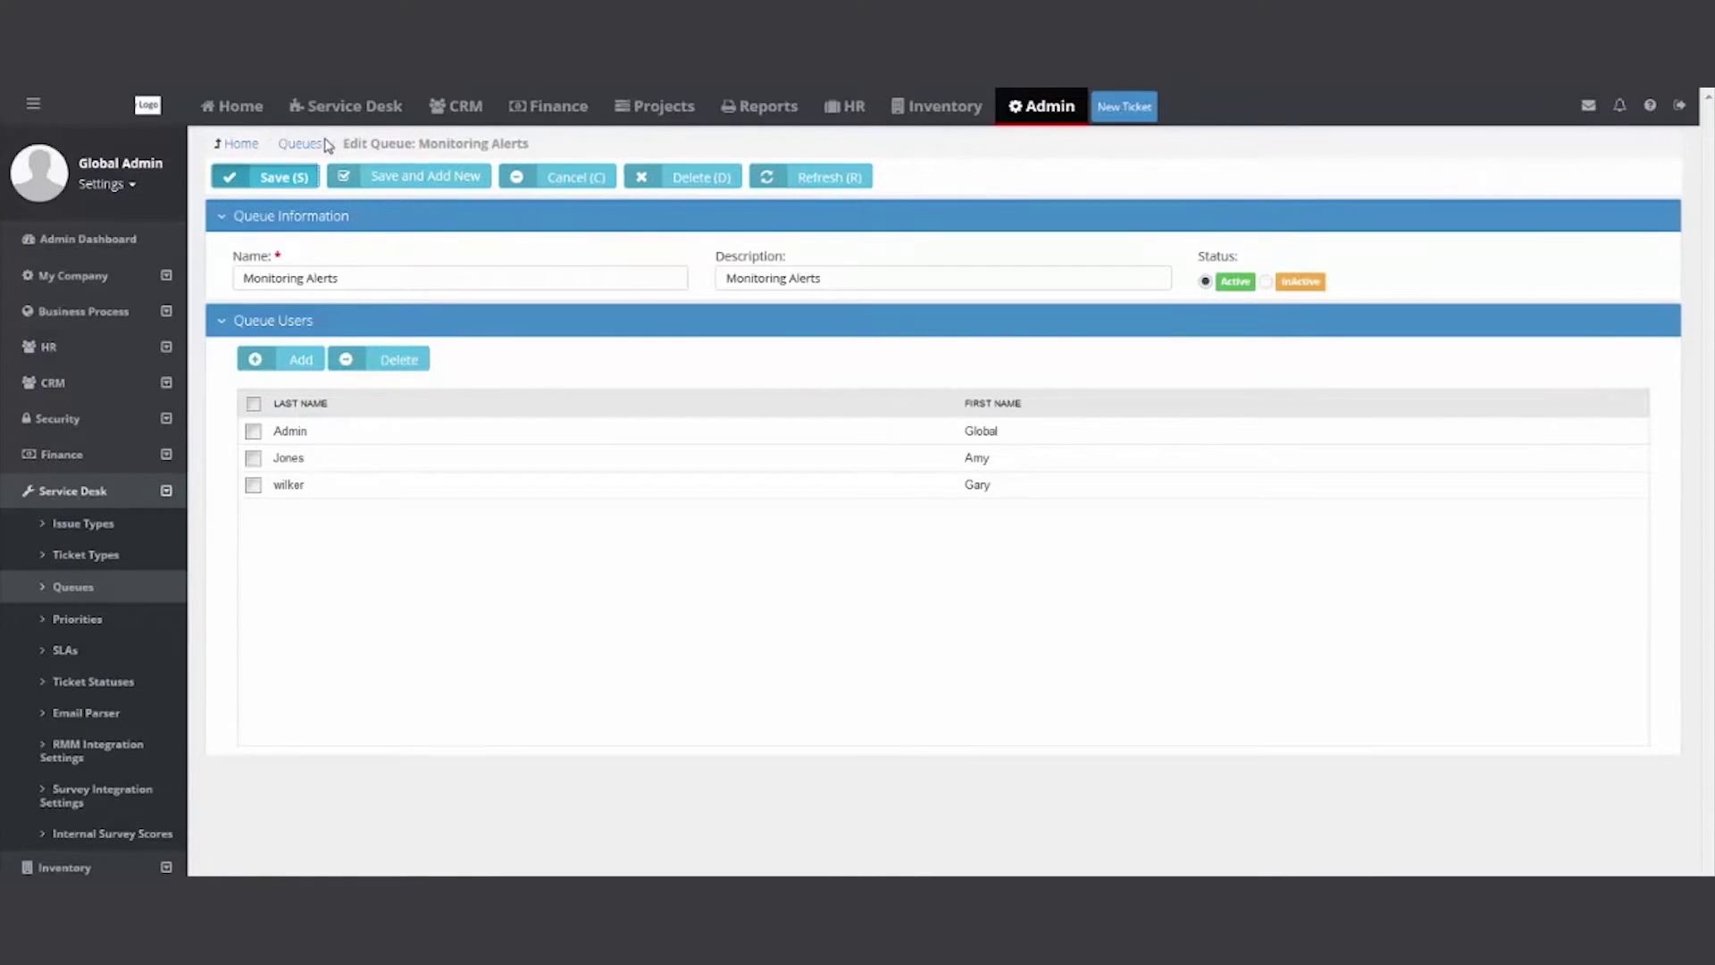
{"action": "left_click", "coordinate": [301, 145]}
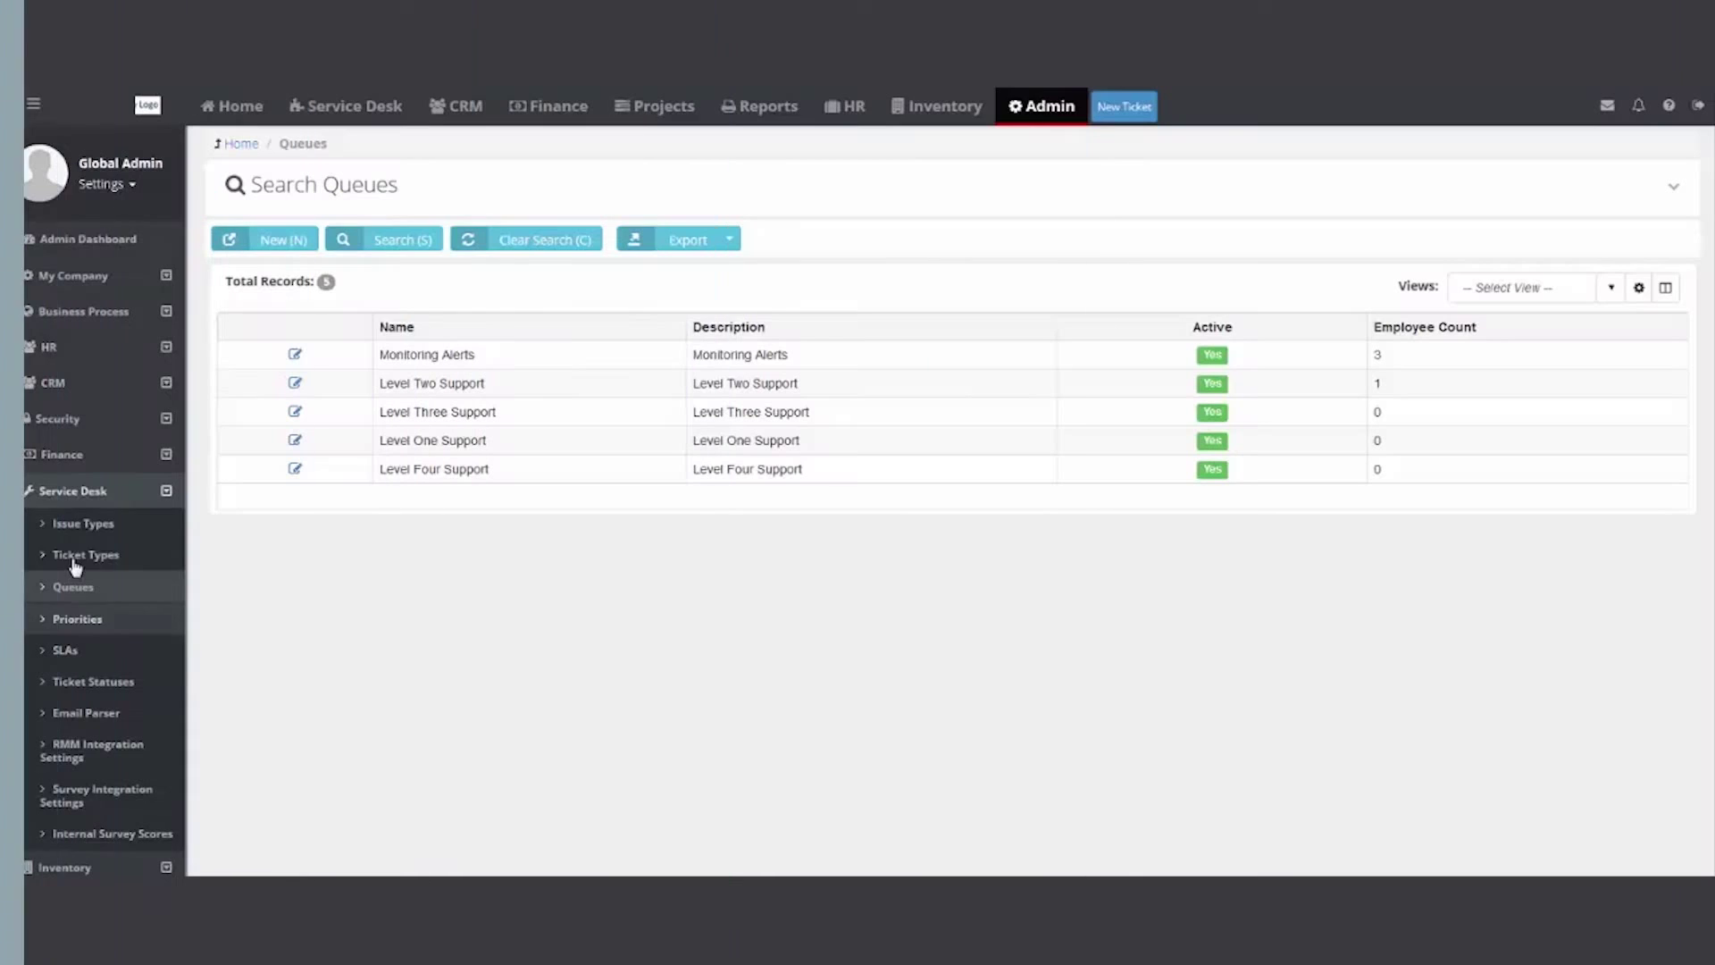
{"action": "left_click", "coordinate": [85, 637]}
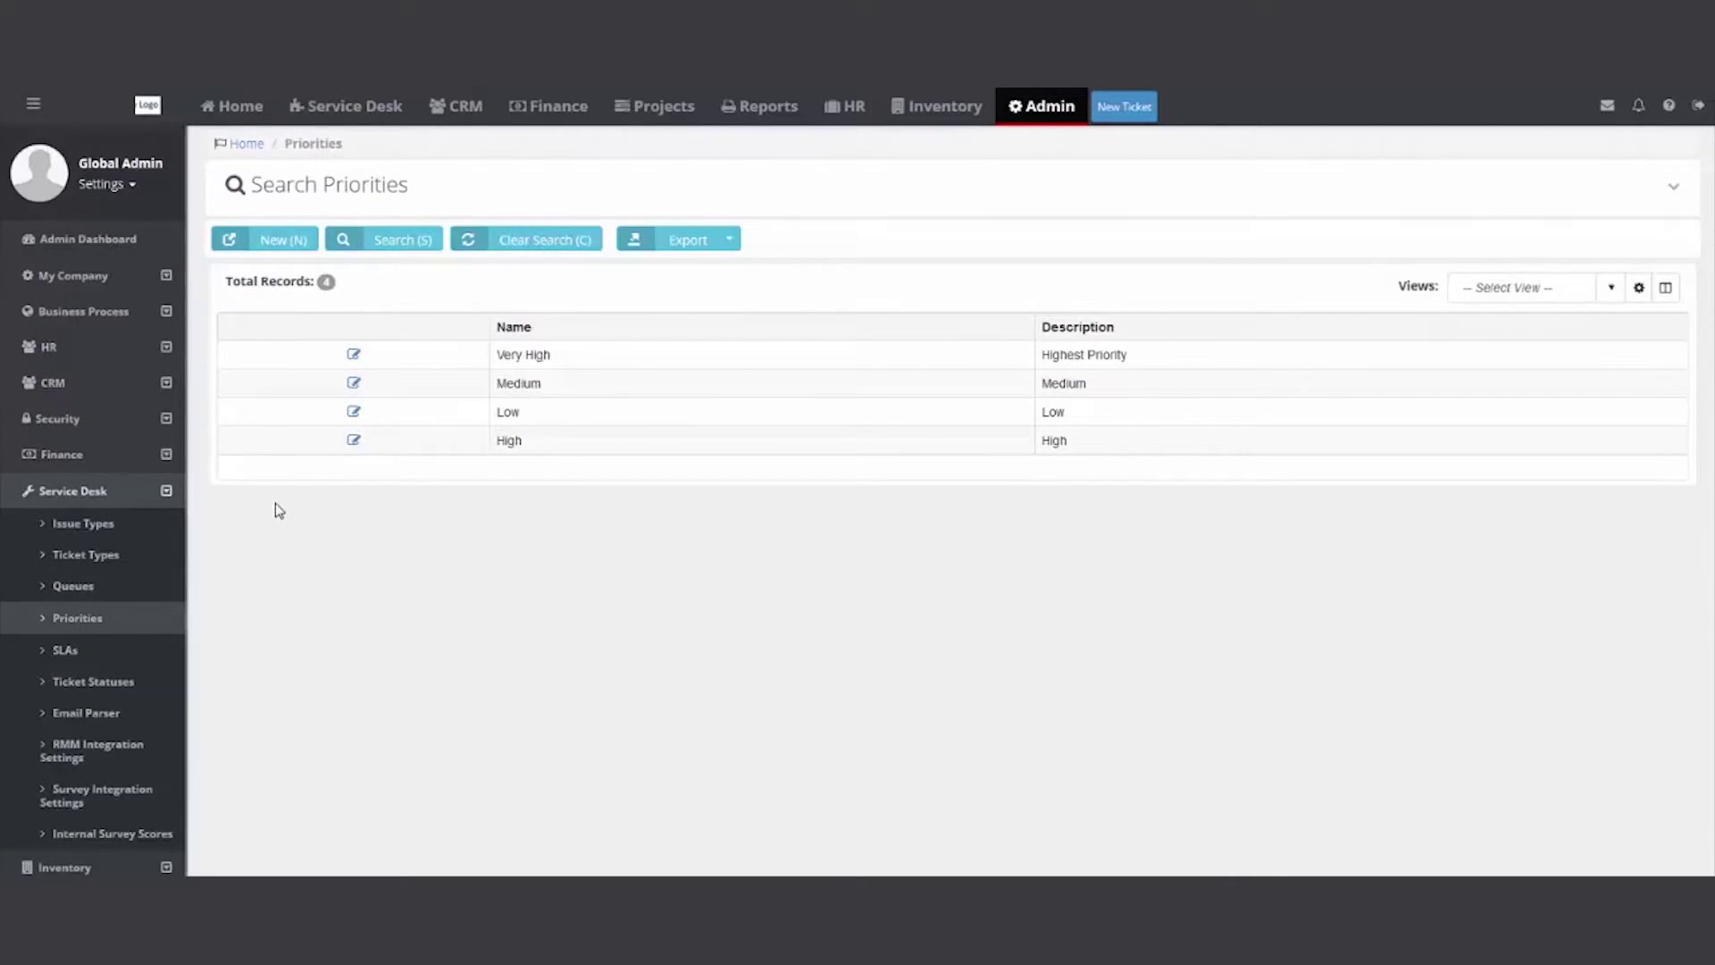
Step: Change the Very High priority's name to 'Critical', save, and return to the priorities list
{"action": "left_click", "coordinate": [355, 358]}
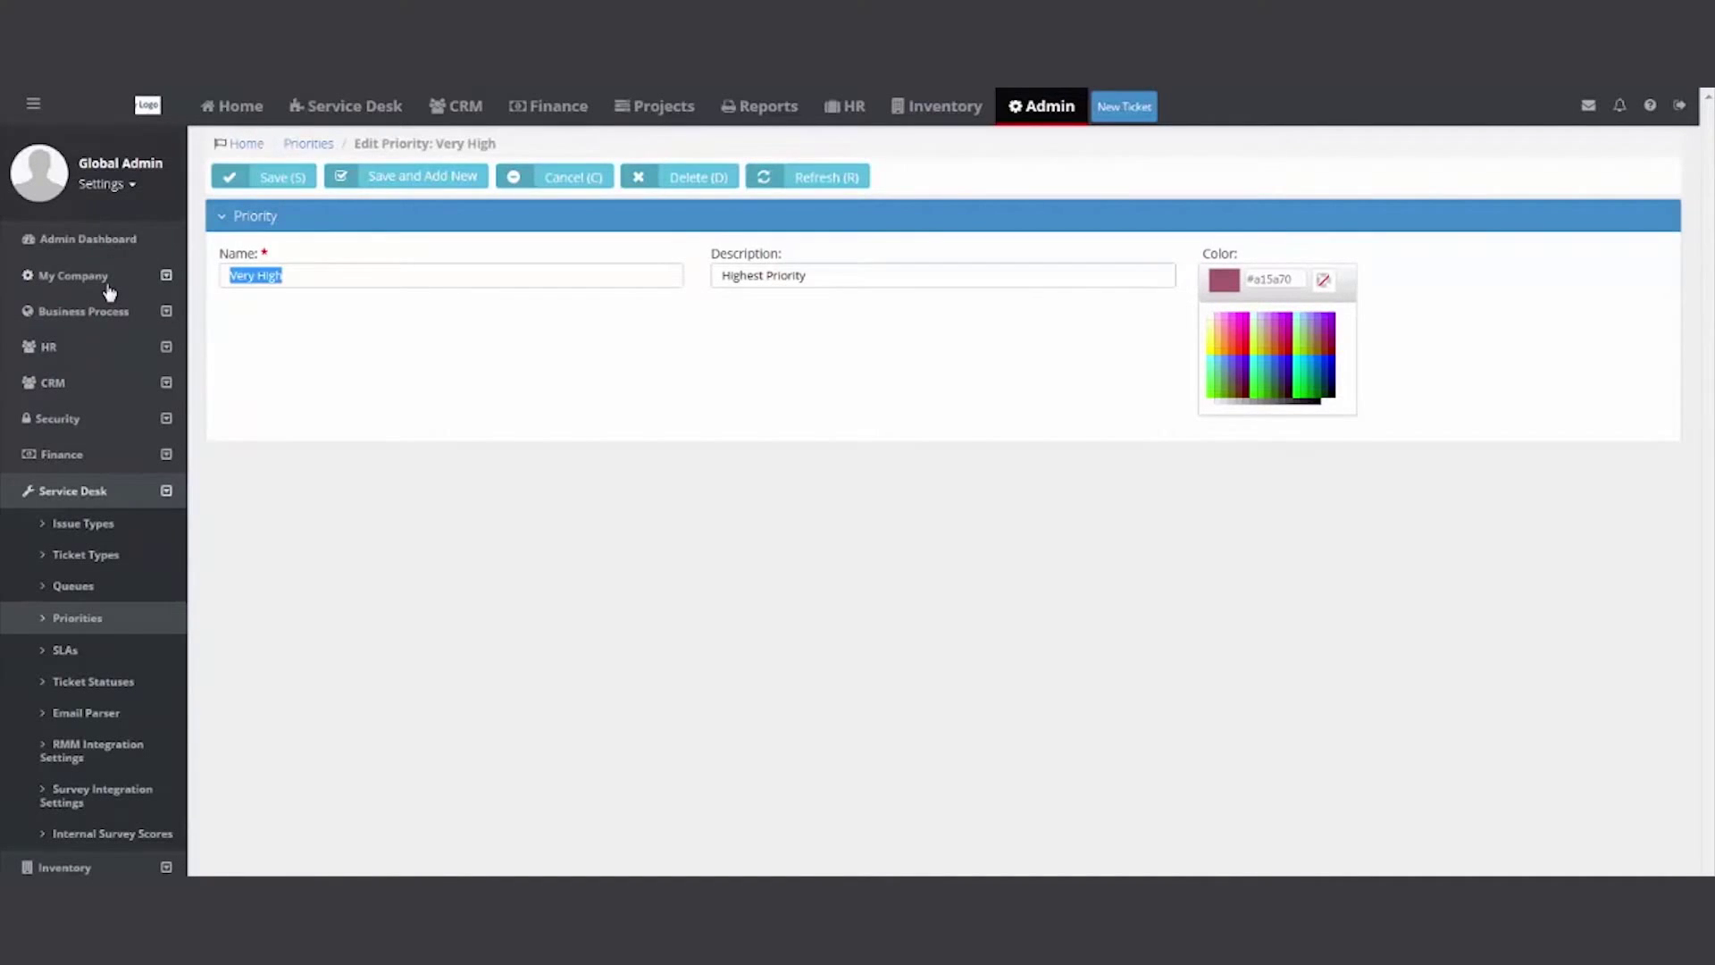
{"action": "key", "text": "Tab"}
{"action": "key", "text": "shift+Tab"}
{"action": "type", "text": "Critical"}
{"action": "left_click", "coordinate": [267, 179]}
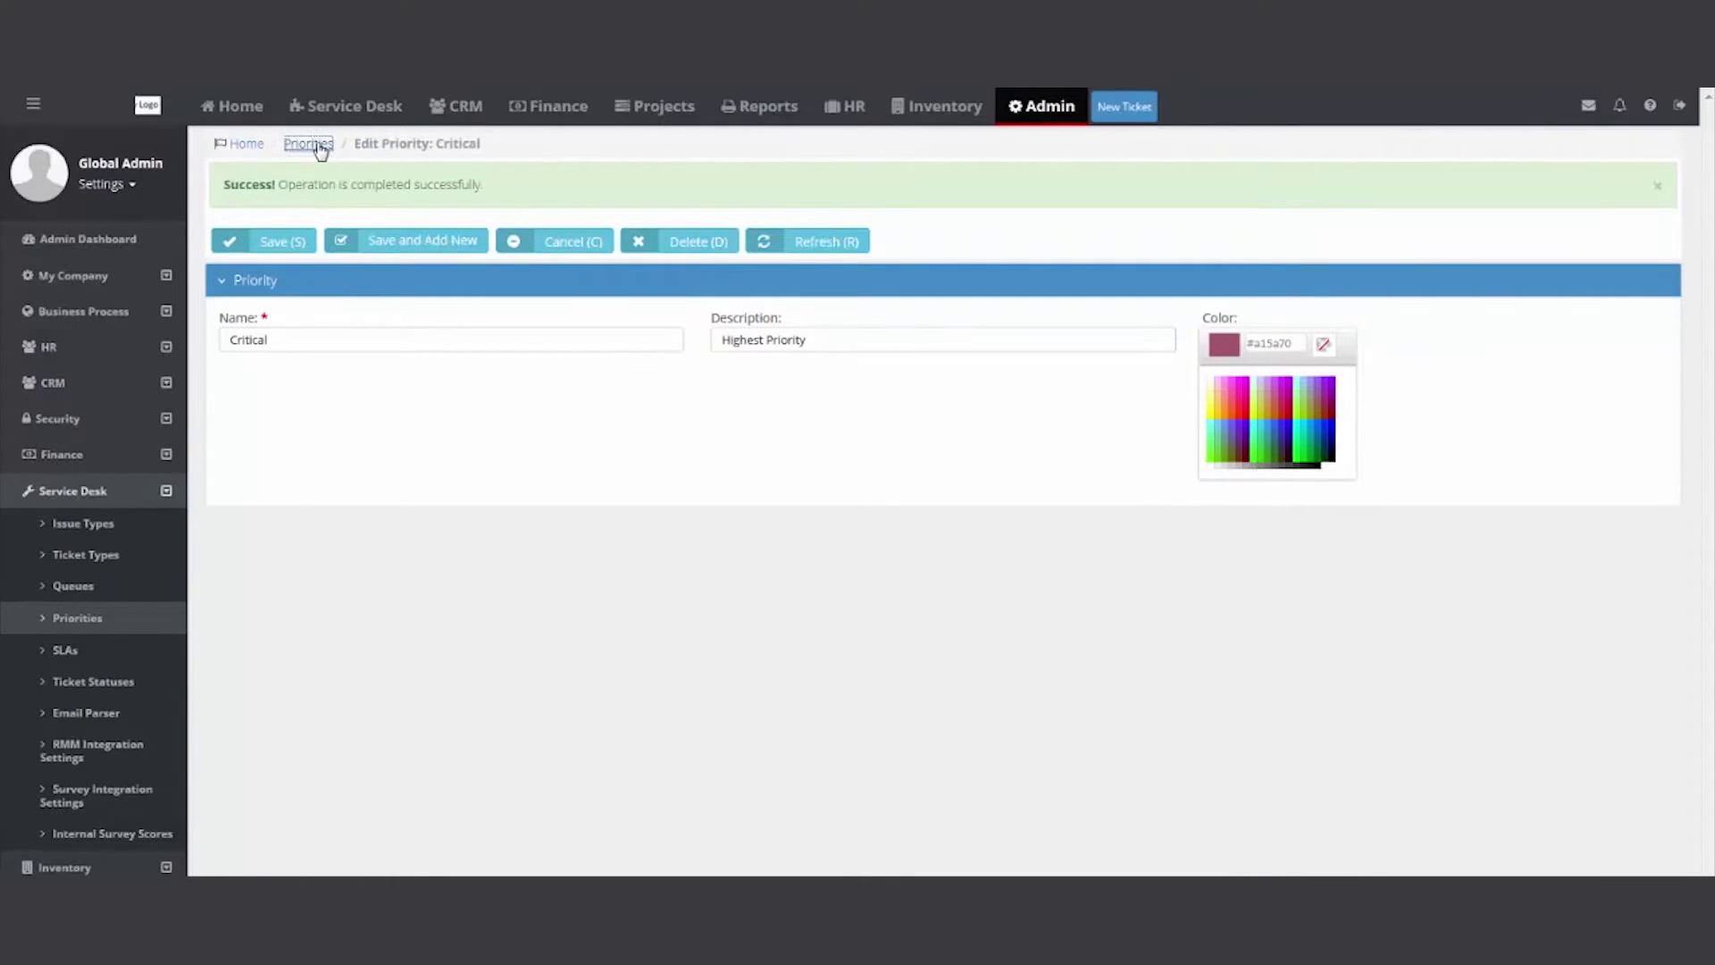
{"action": "left_click", "coordinate": [308, 144]}
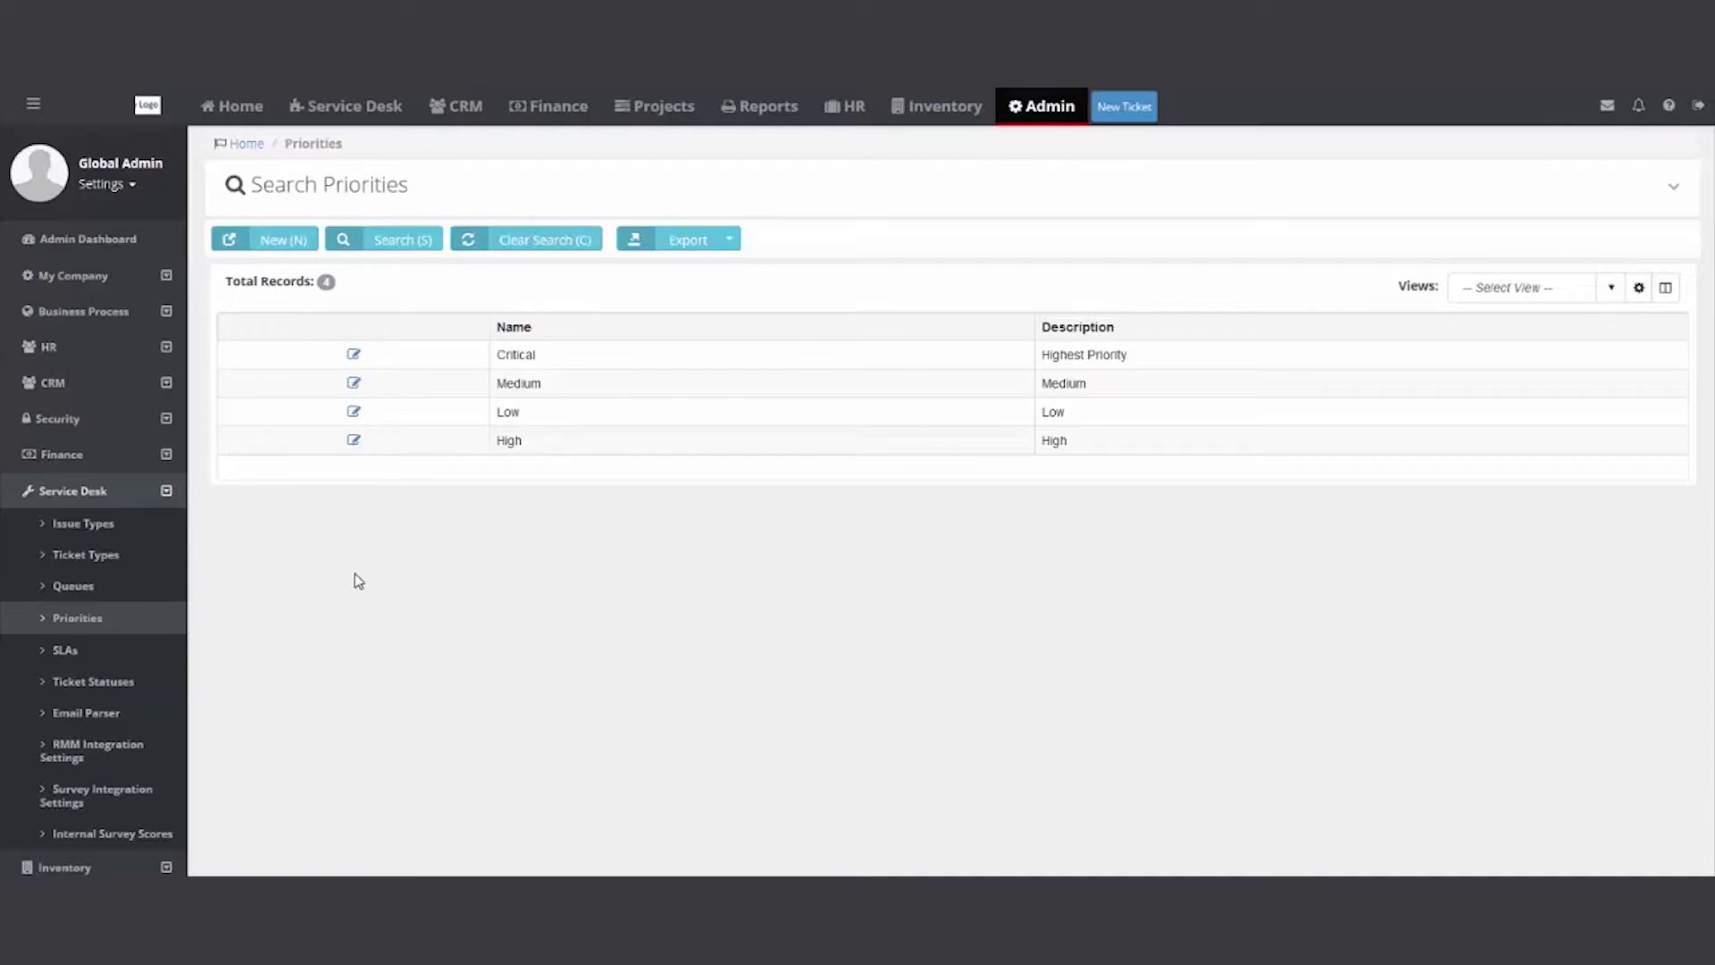
{"action": "left_click", "coordinate": [106, 692]}
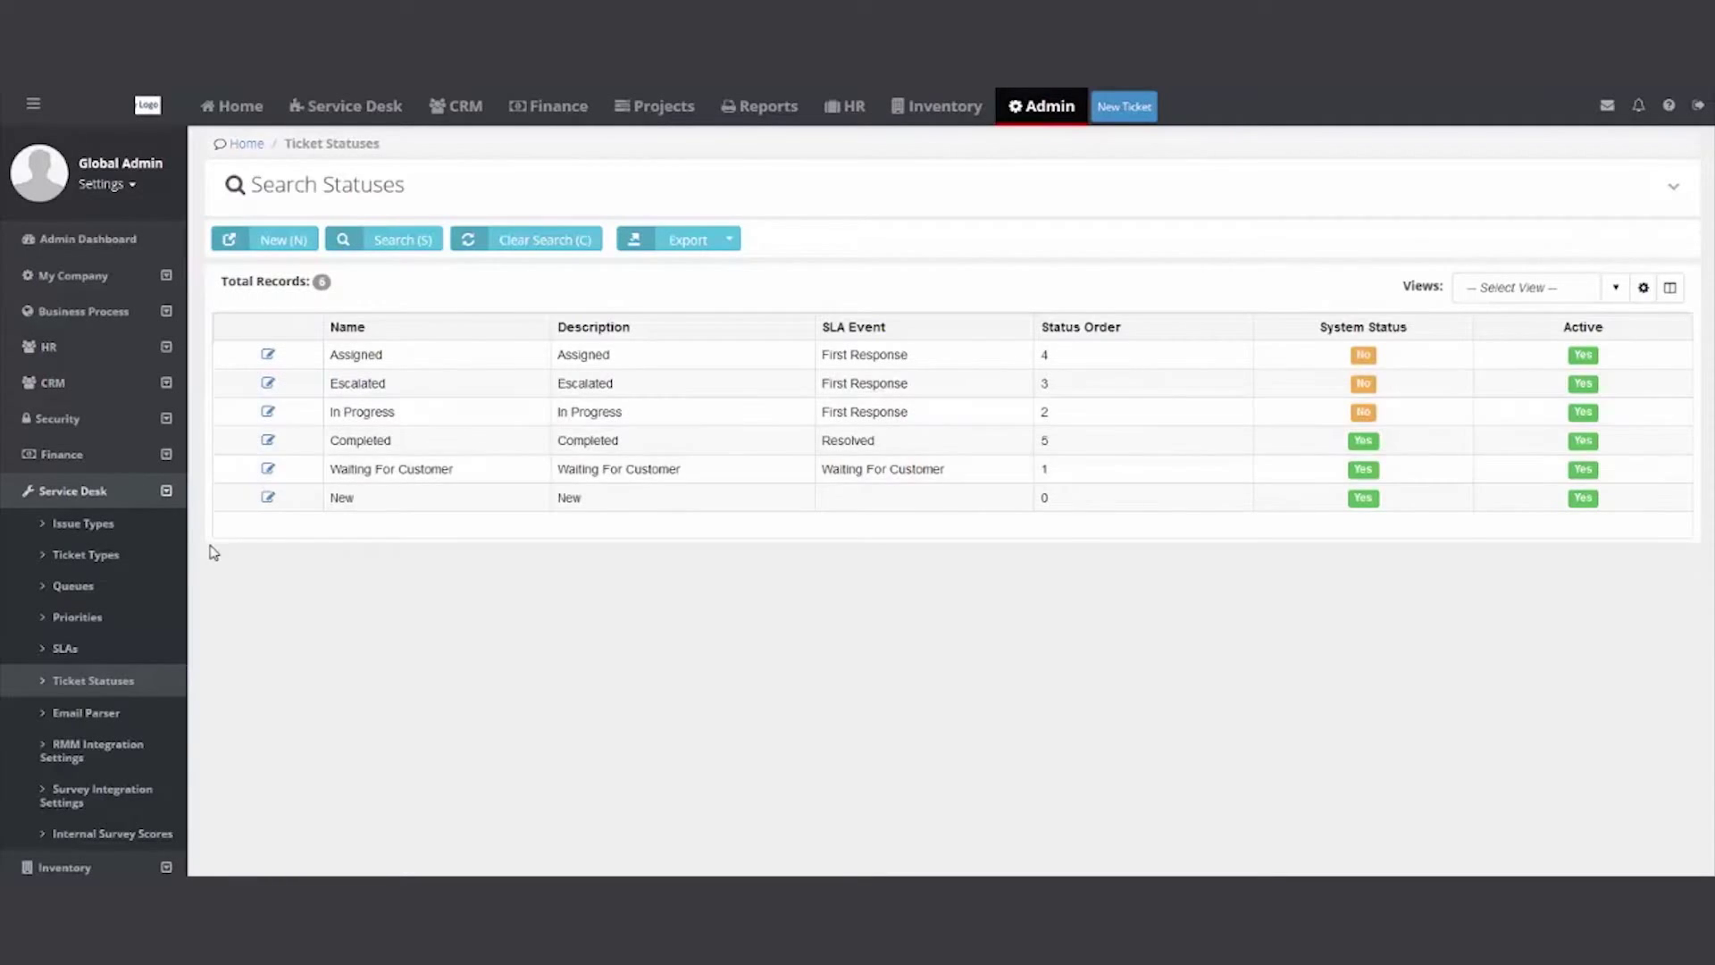
Step: Open the Email Parser mailbox list
{"action": "left_click", "coordinate": [139, 712]}
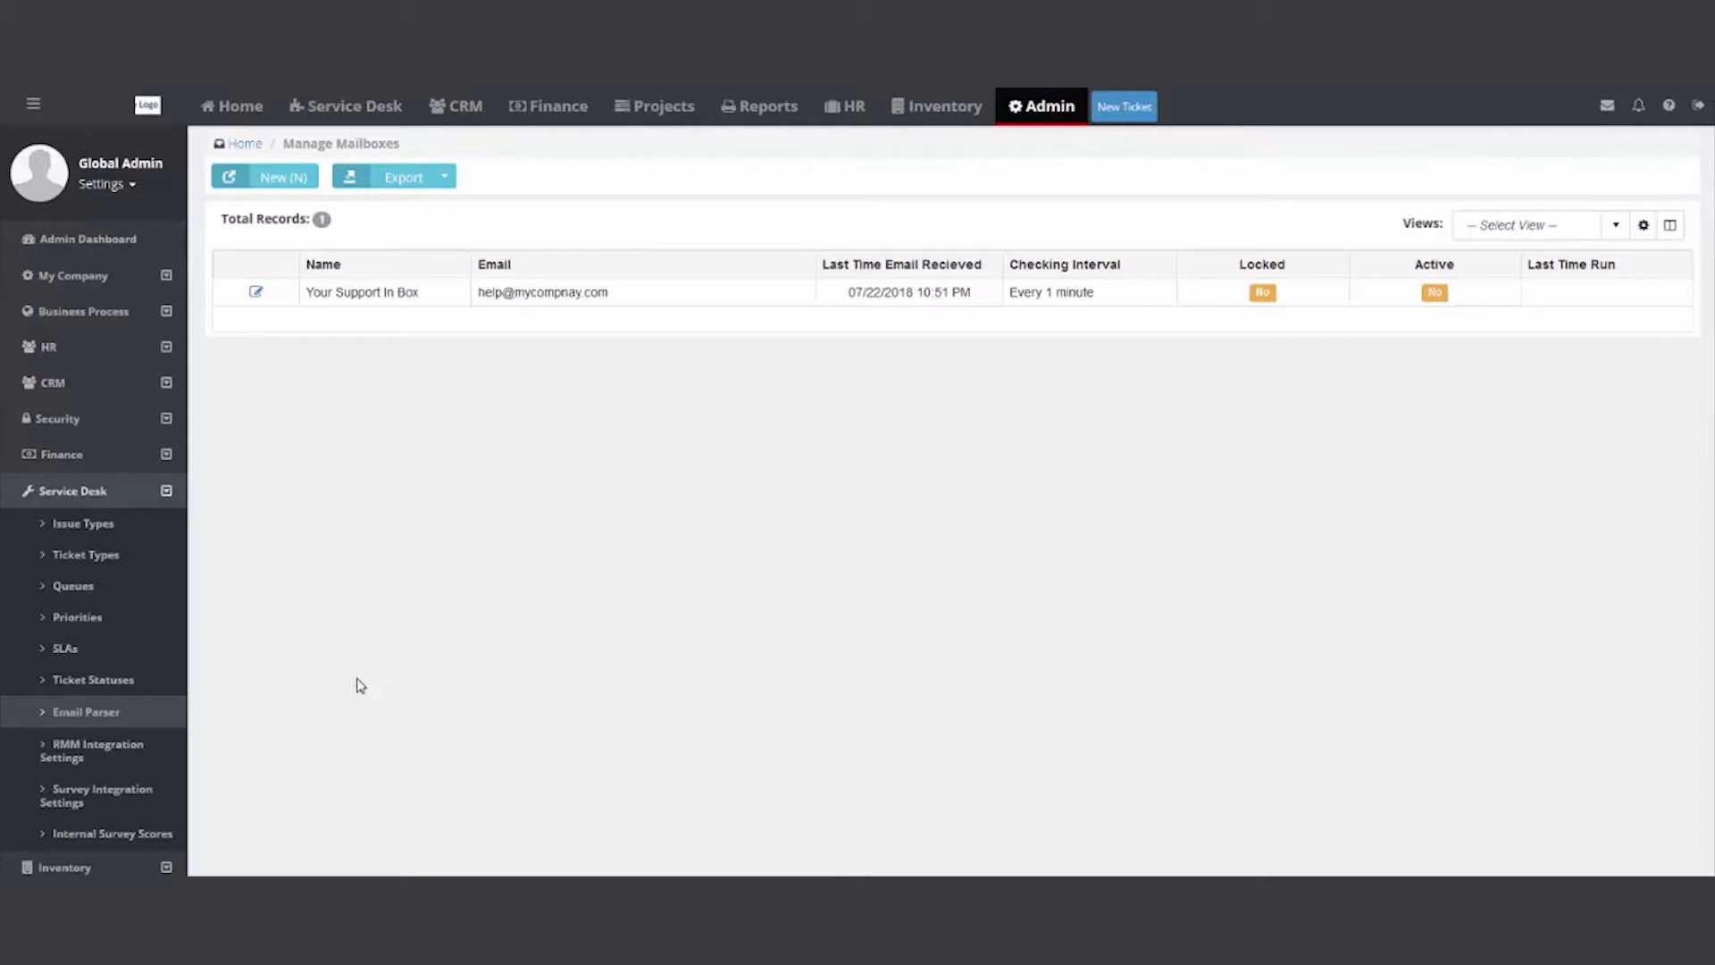
Step: Open the Your Support In Box mailbox to review its Medium priority and Level One Support defaults
{"action": "double_click", "coordinate": [424, 304]}
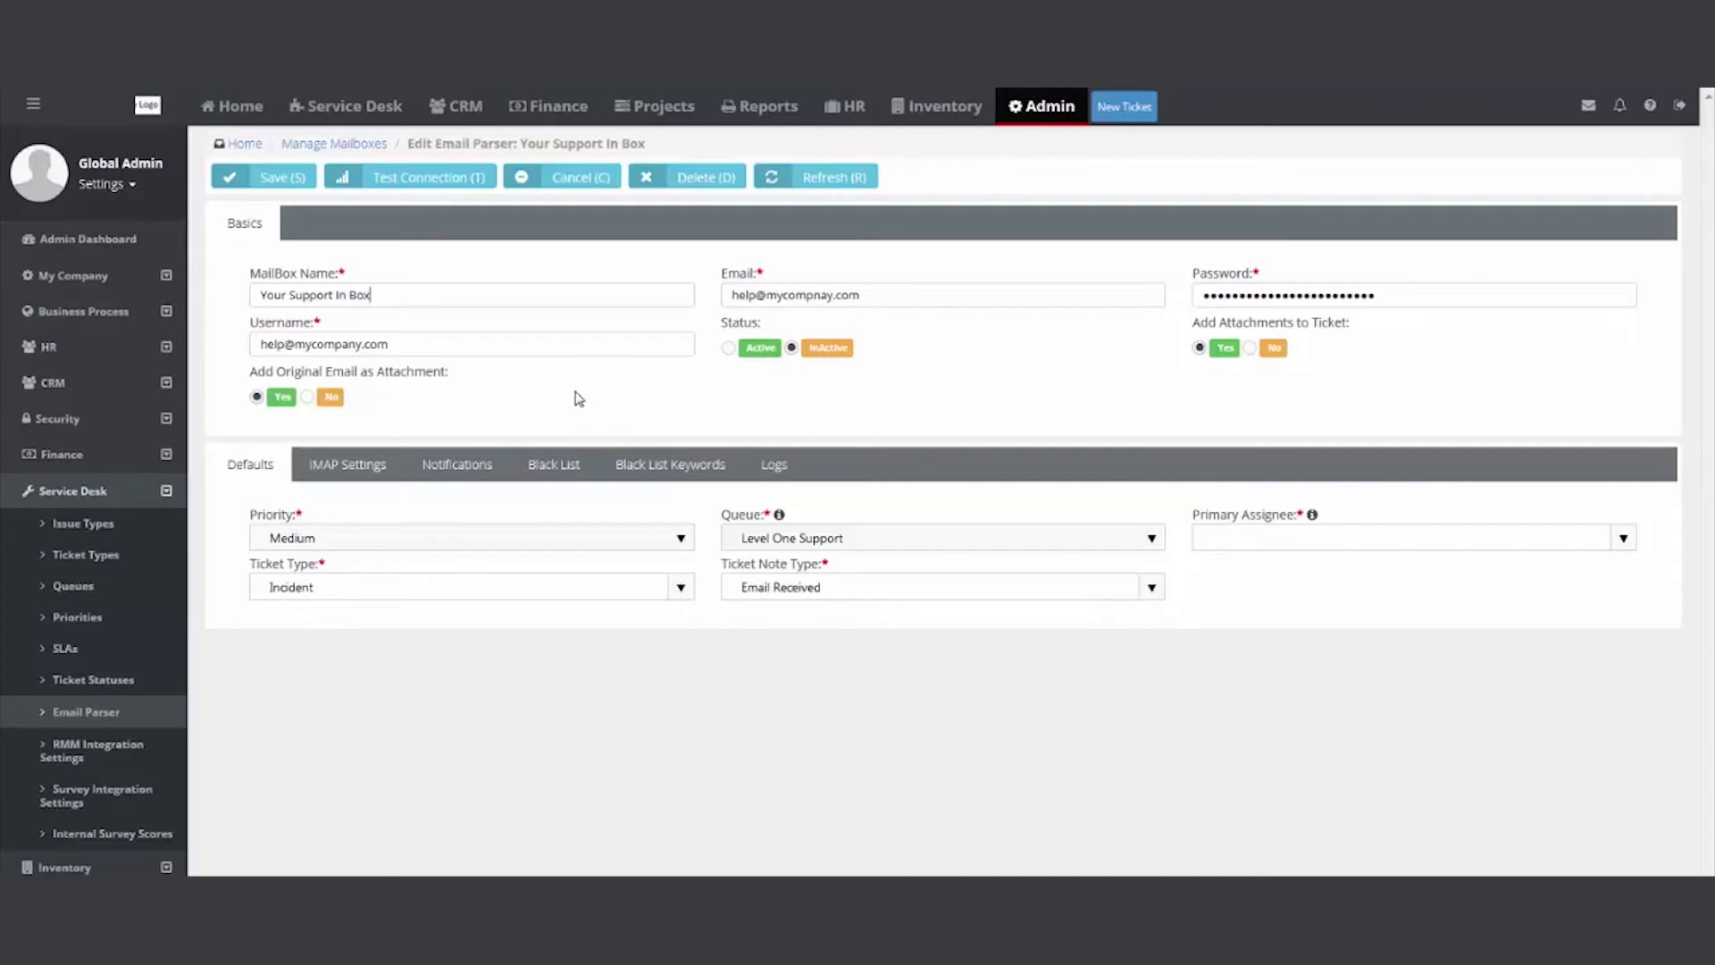
Step: Open the Standard SLA and check its Printer objective of 1.00 response and 8.00 resolve
{"action": "left_click", "coordinate": [68, 652]}
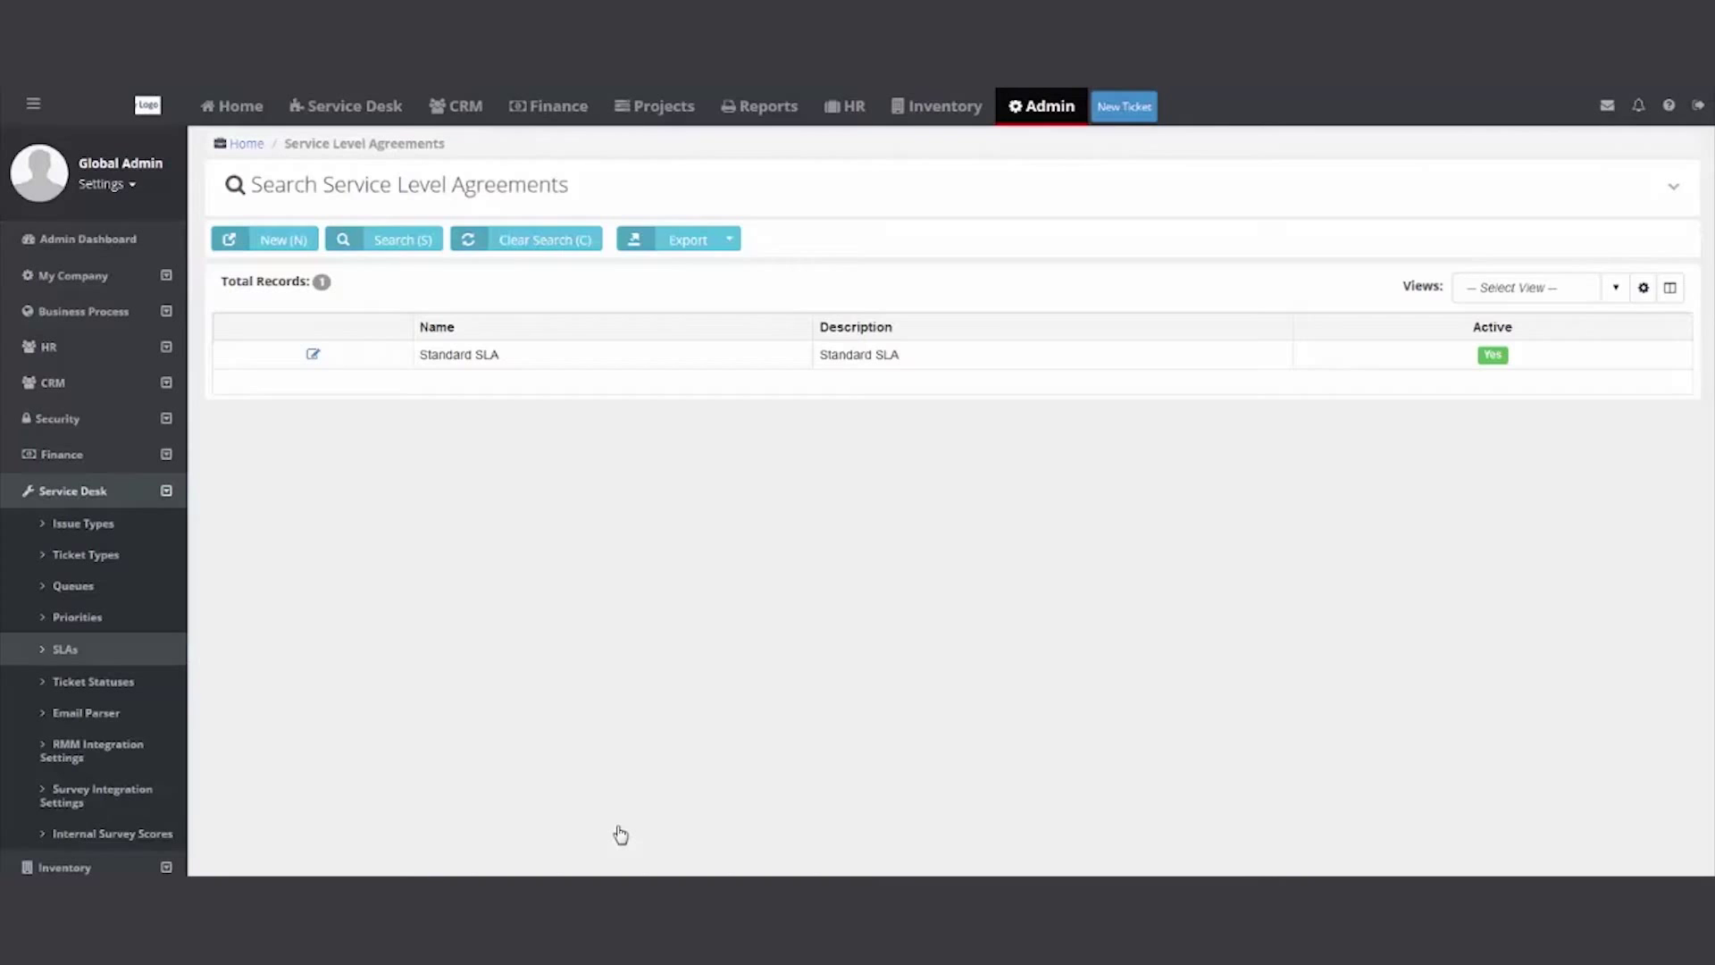
{"action": "left_click", "coordinate": [407, 356]}
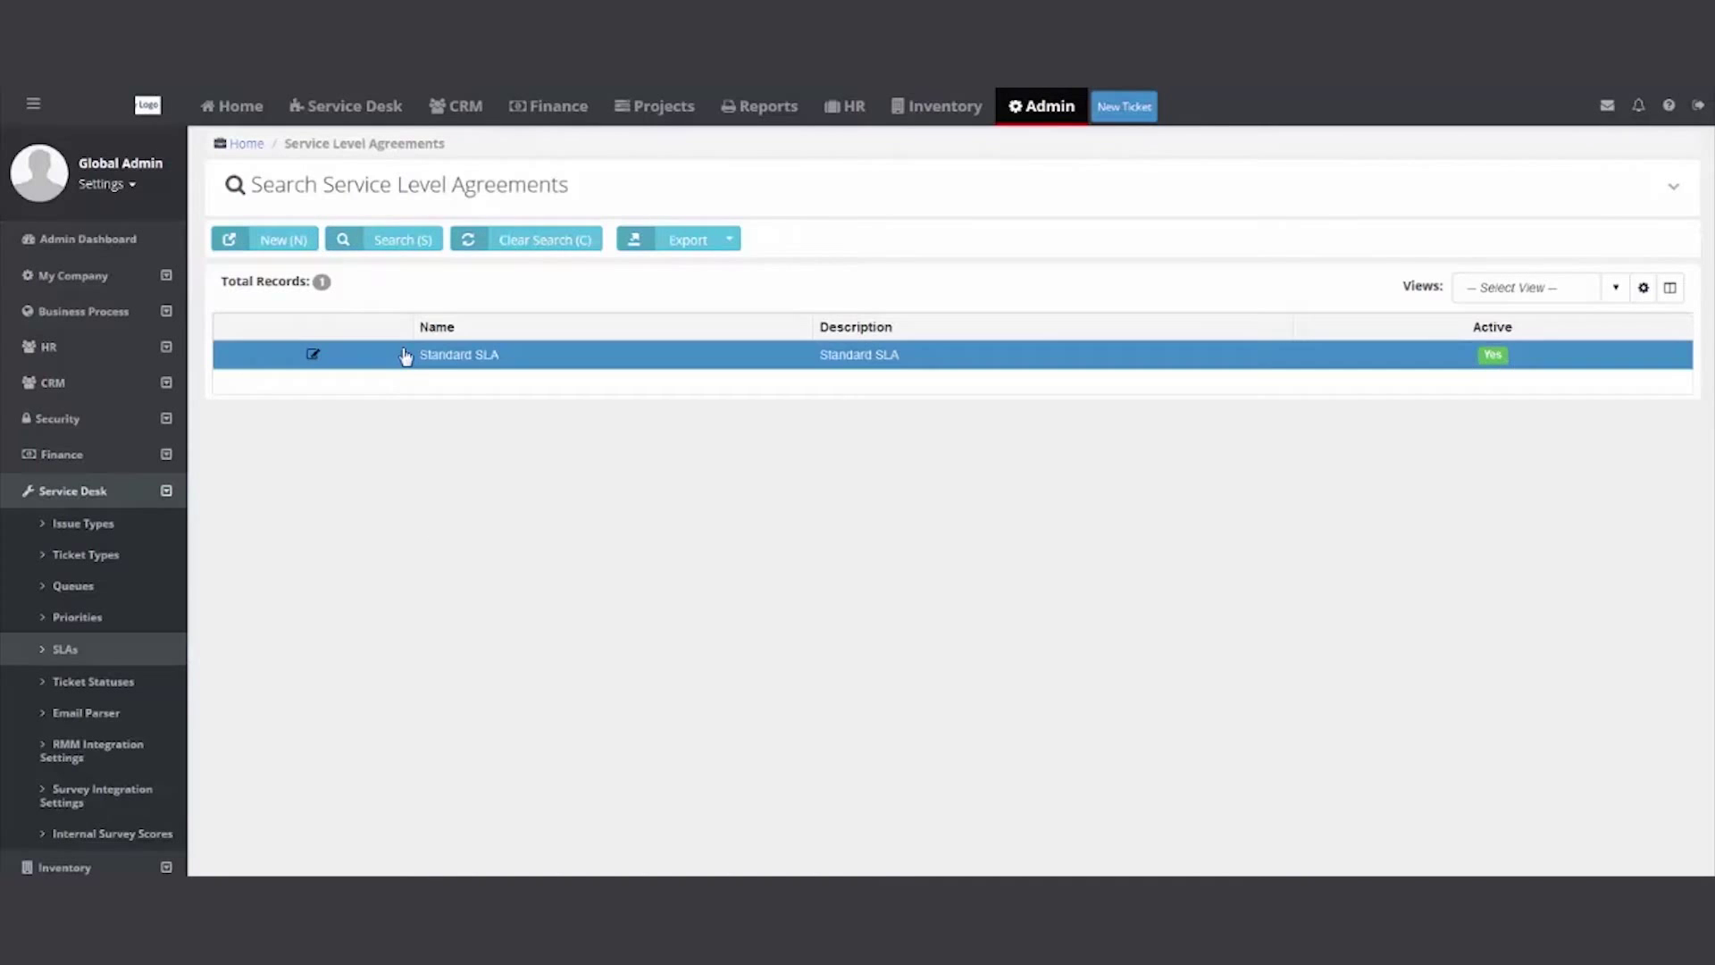
{"action": "double_click", "coordinate": [406, 356]}
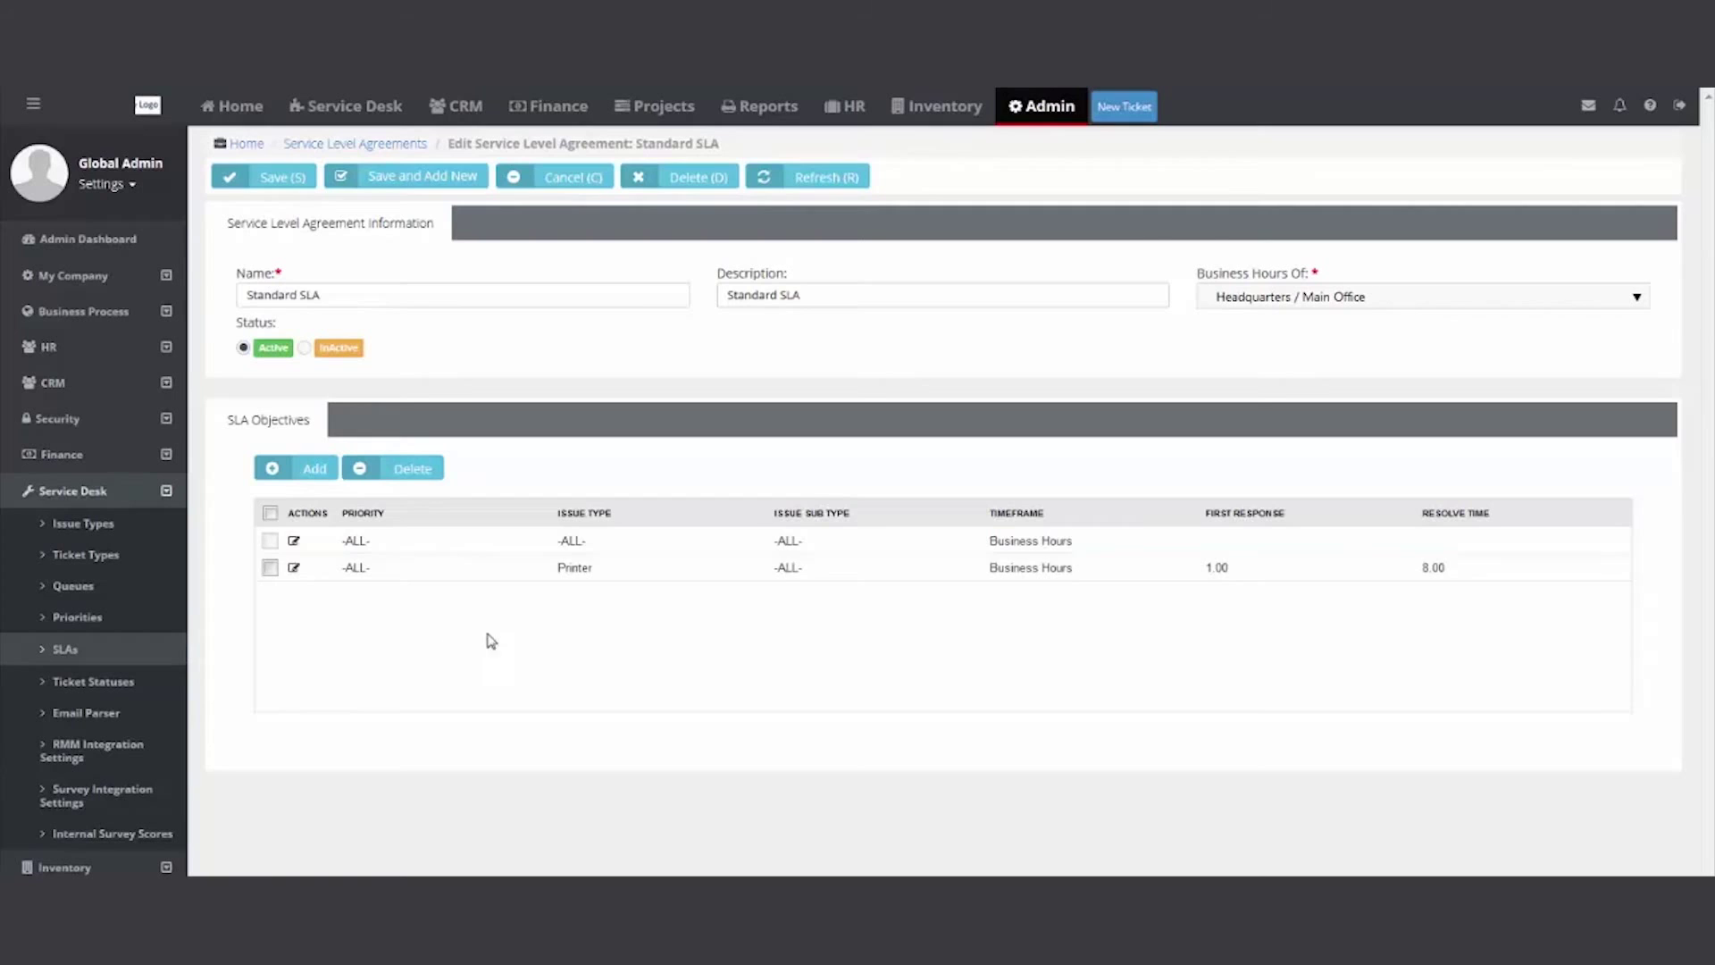
{"action": "left_click", "coordinate": [1047, 577]}
{"action": "left_click", "coordinate": [150, 275]}
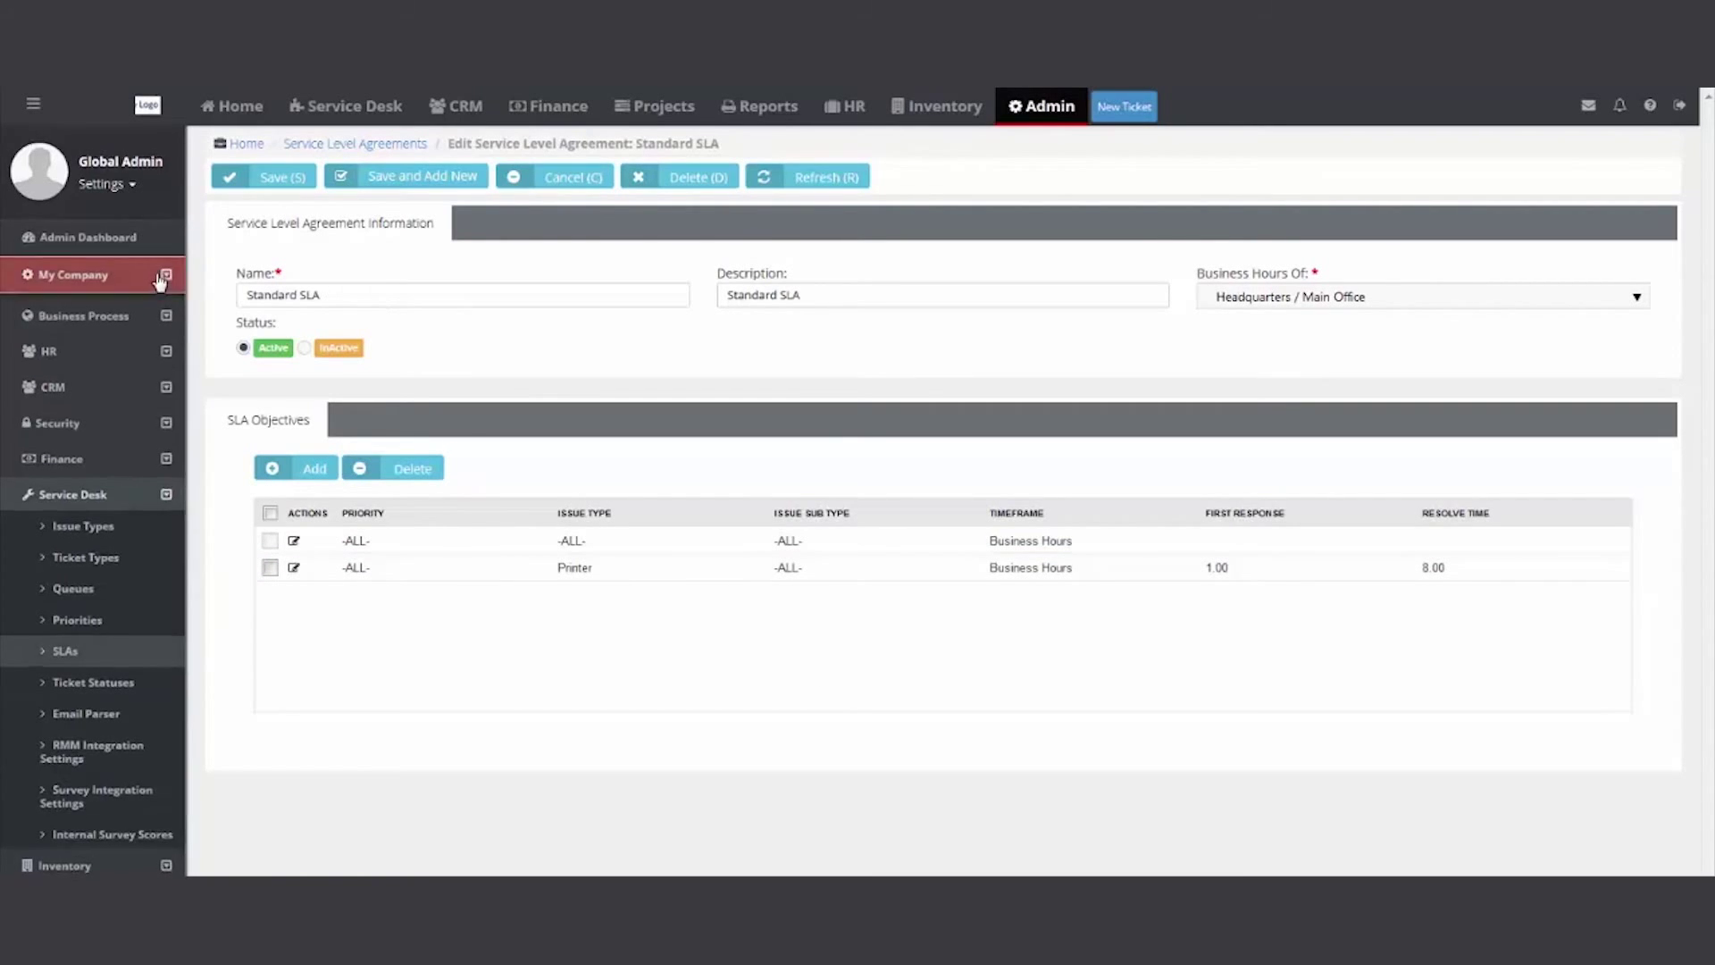
{"action": "left_click", "coordinate": [139, 340]}
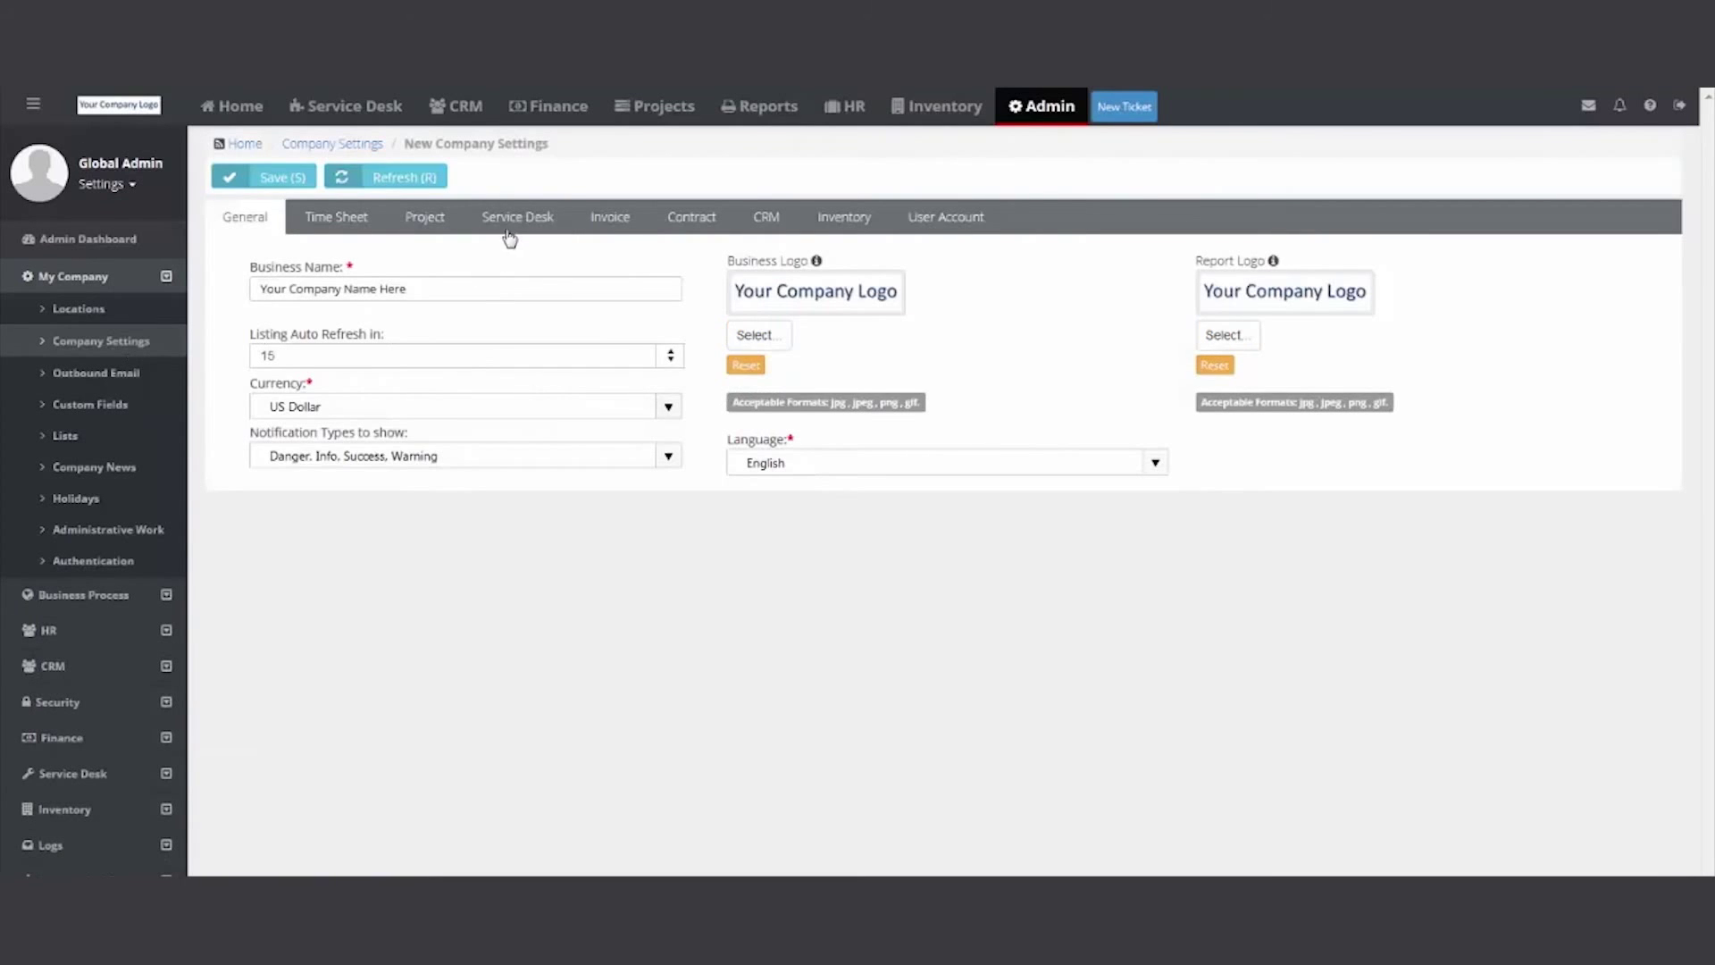
Step: Confirm the Service Desk defaults show Standard SLA, Medium priority and Phone source
{"action": "left_click", "coordinate": [514, 219]}
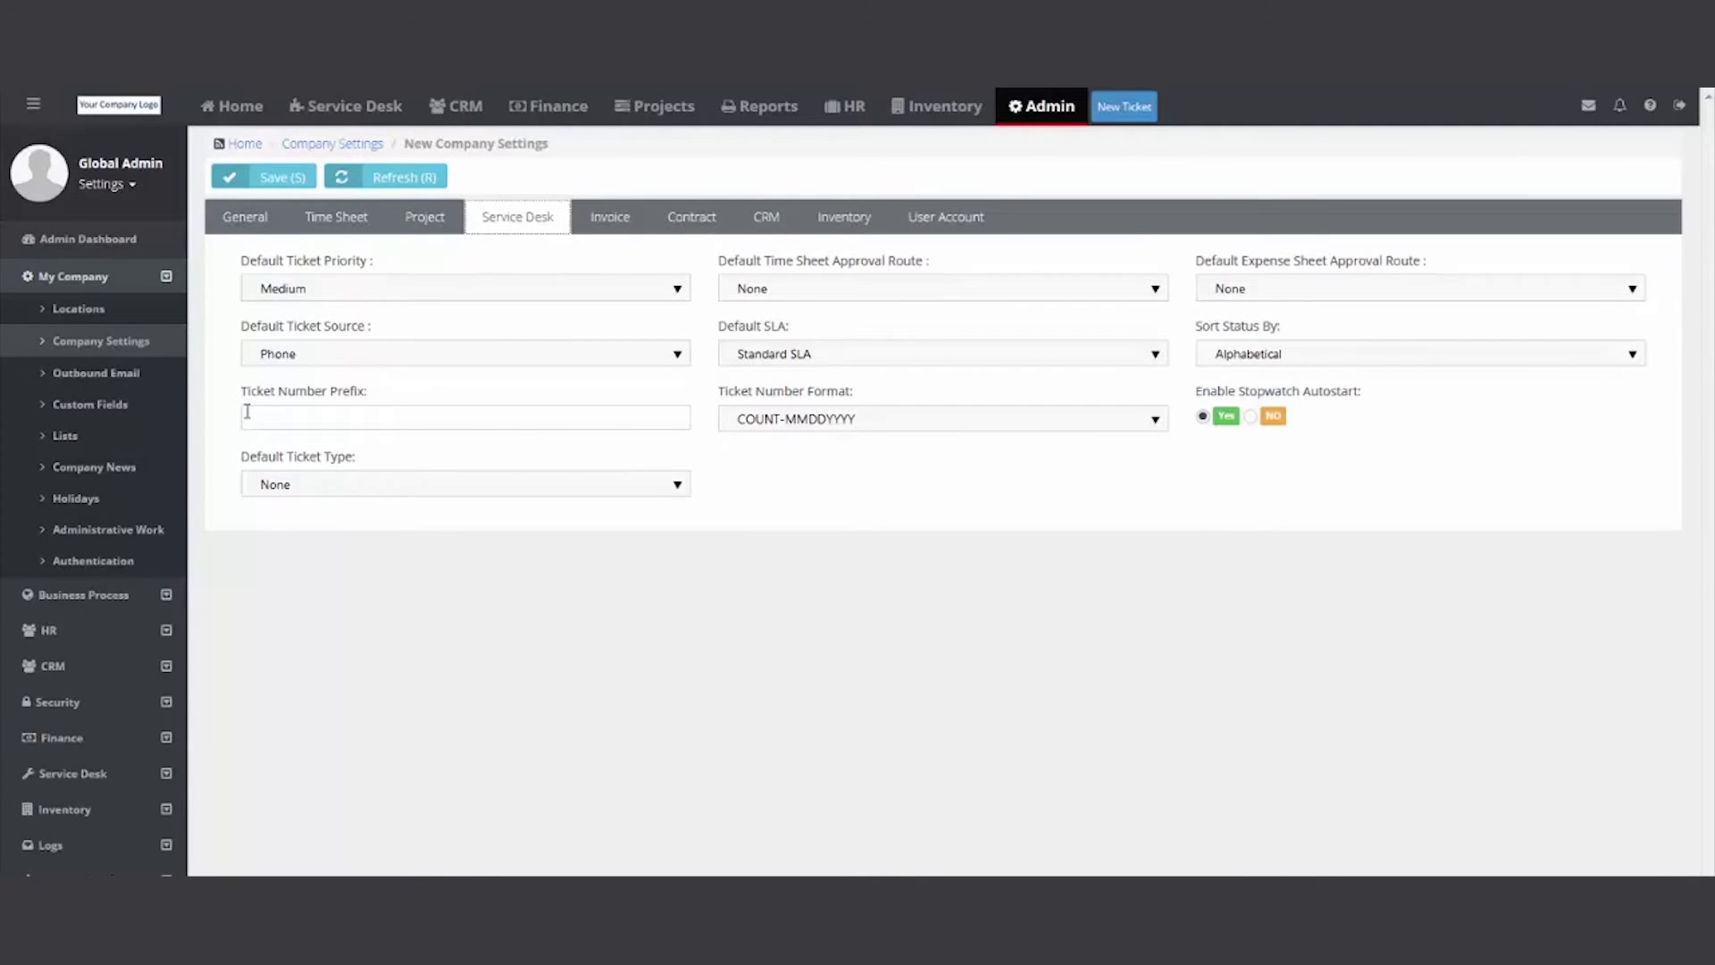
{"action": "left_click", "coordinate": [167, 277]}
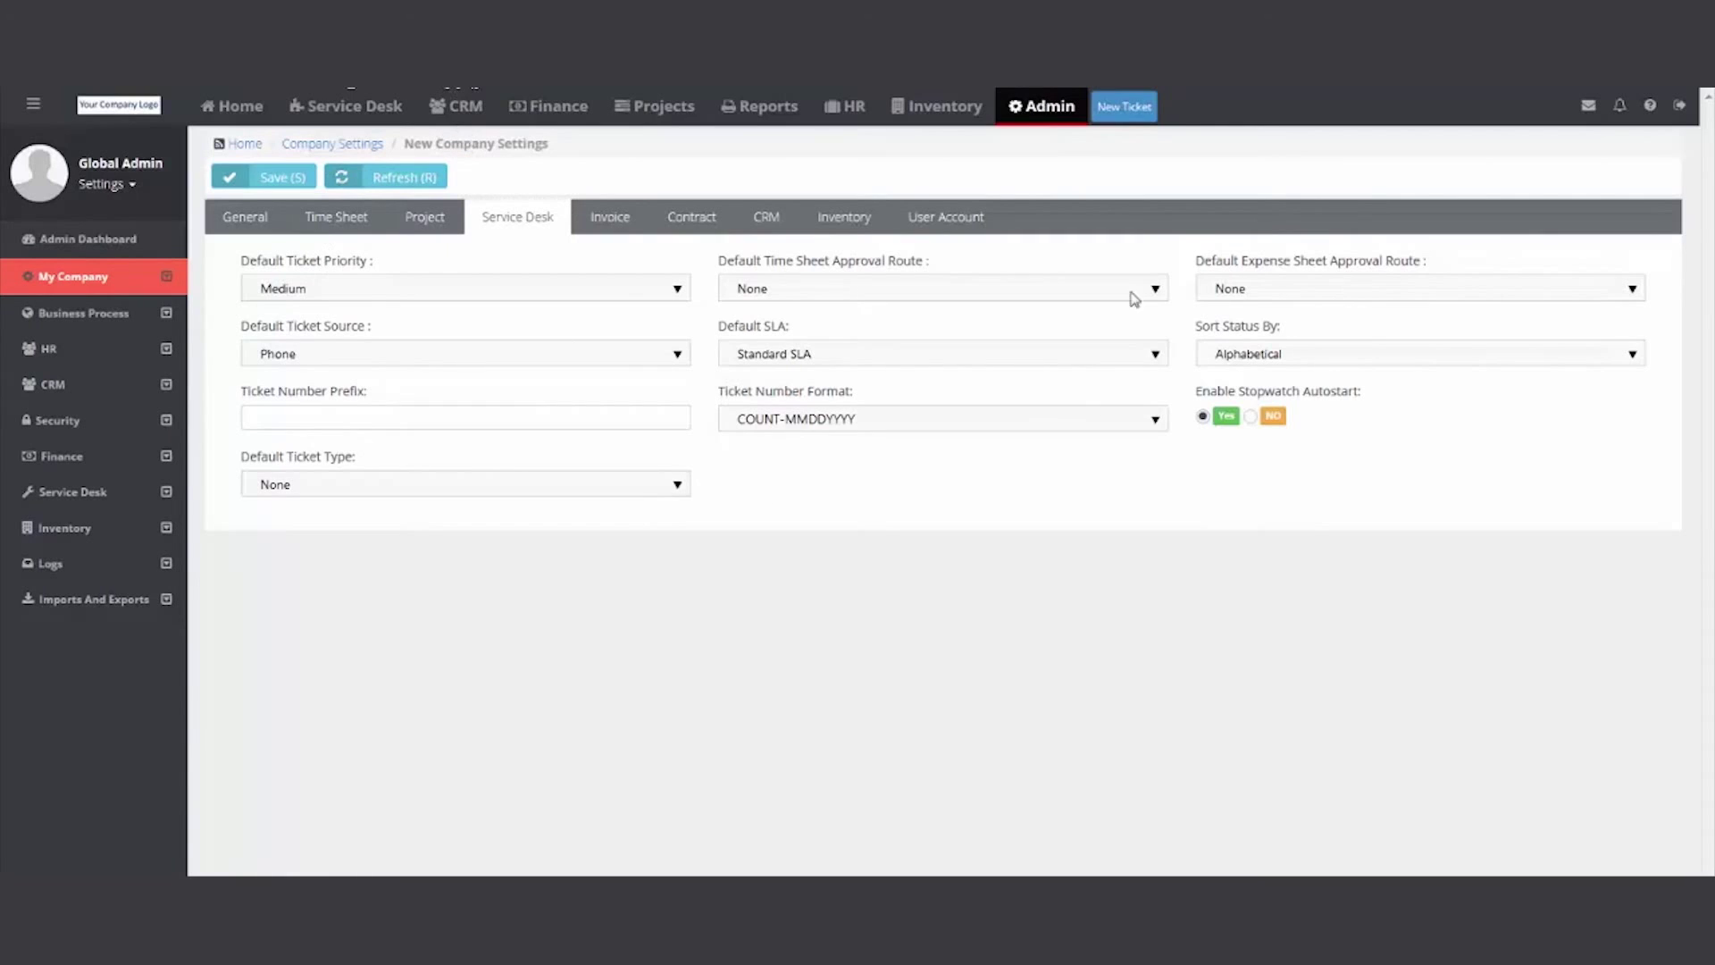
Step: Start a new ticket for the TD Bank account and select its contact
{"action": "left_click", "coordinate": [1127, 107]}
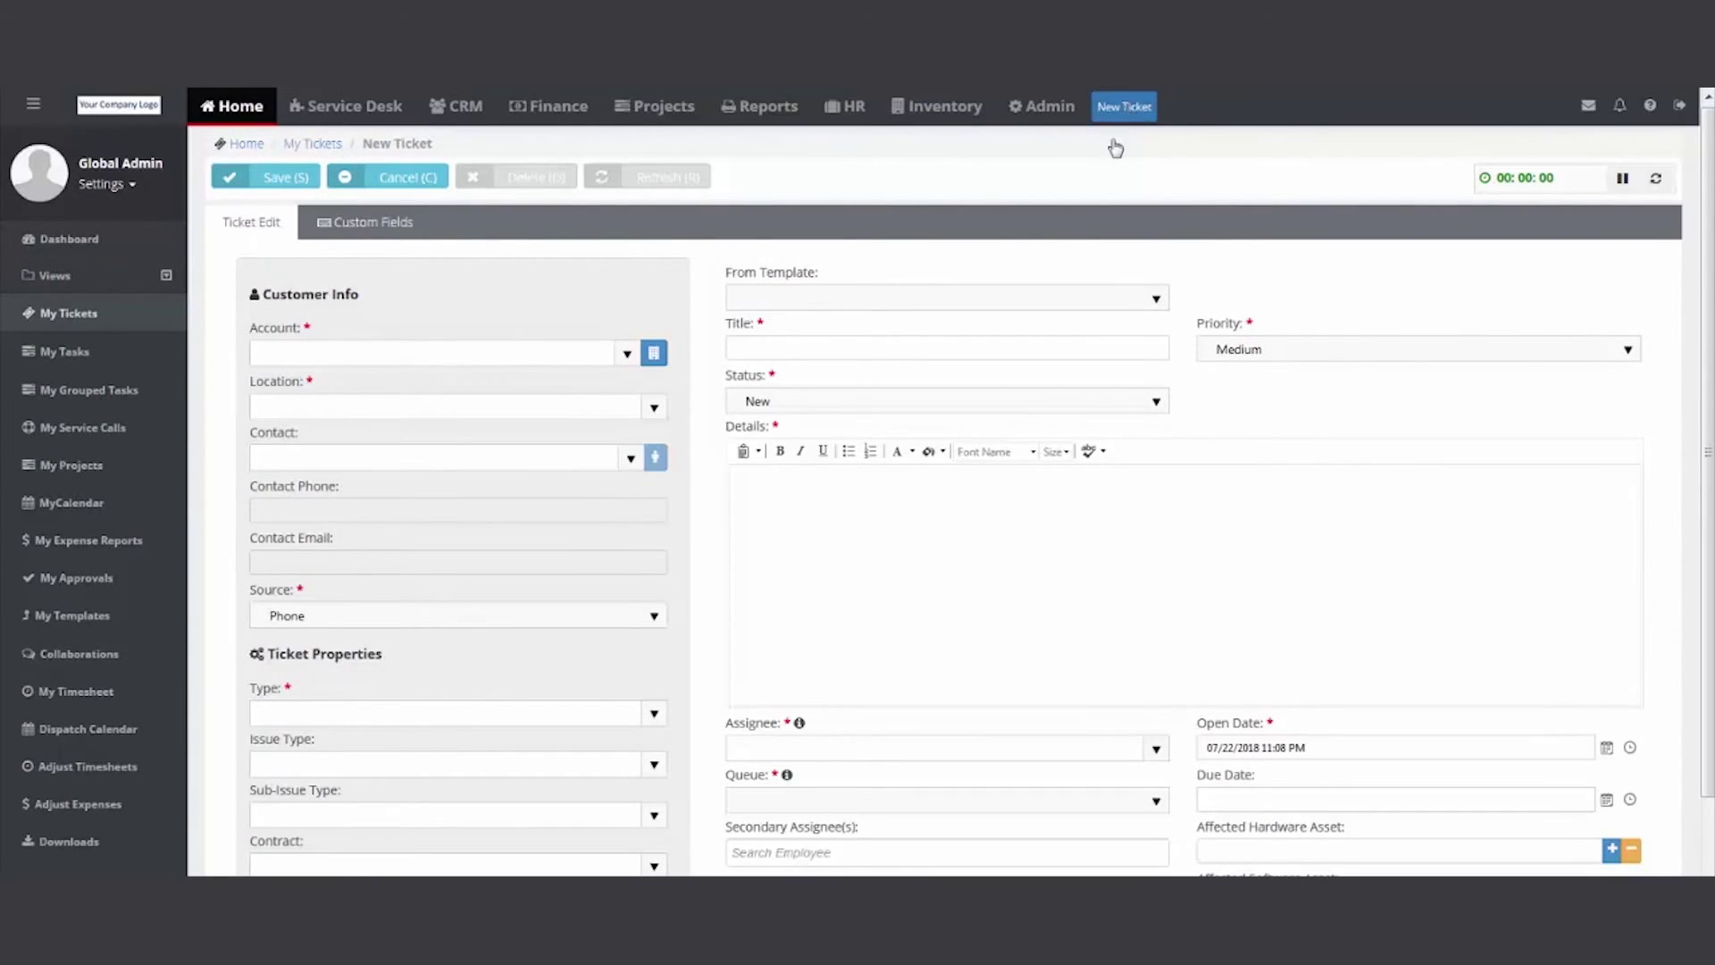
{"action": "left_click", "coordinate": [629, 356]}
{"action": "type", "text": "td"}
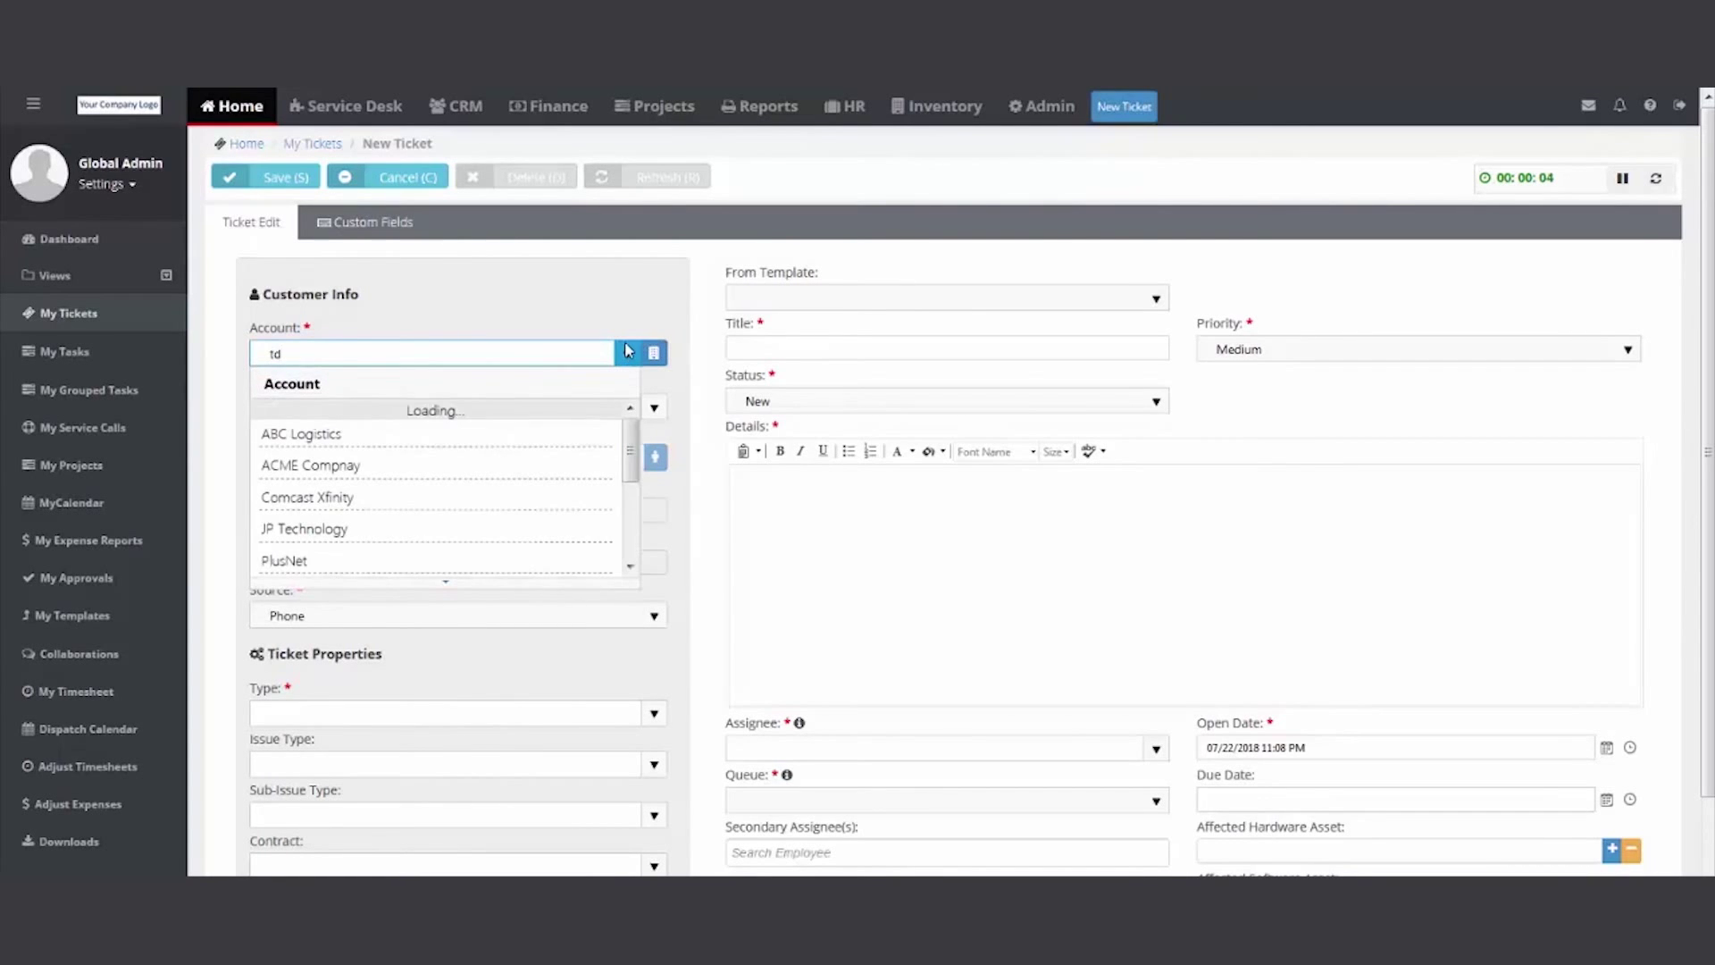
{"action": "left_click", "coordinate": [498, 411]}
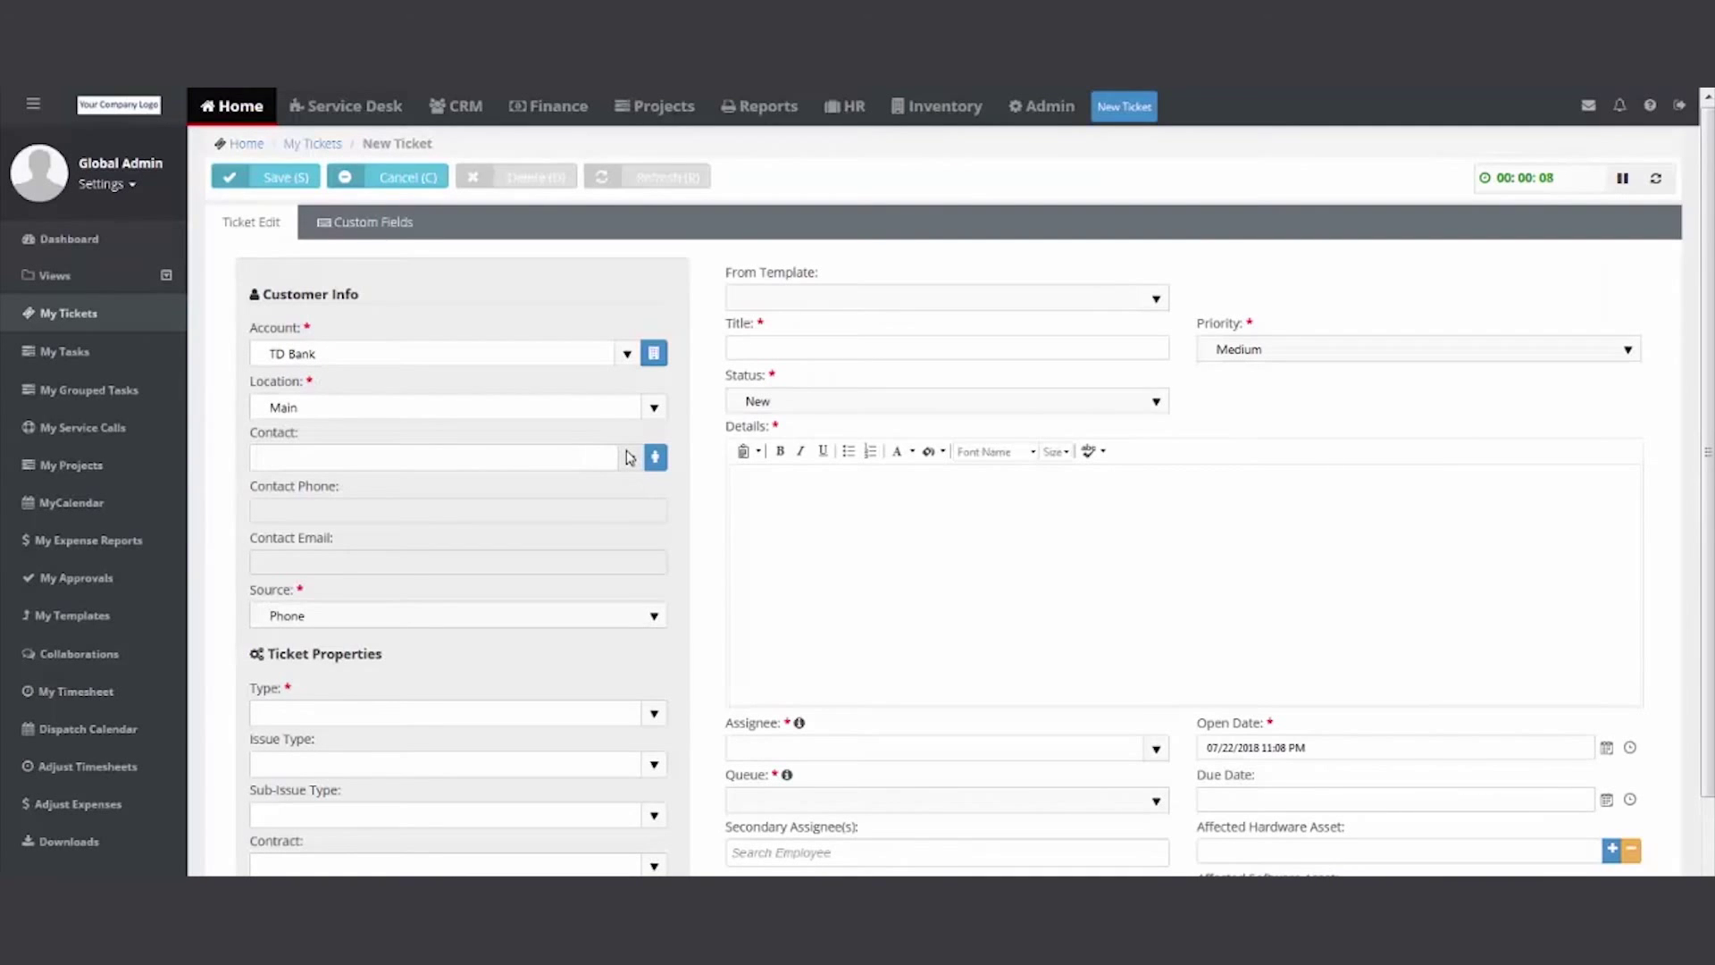
{"action": "left_click", "coordinate": [630, 459]}
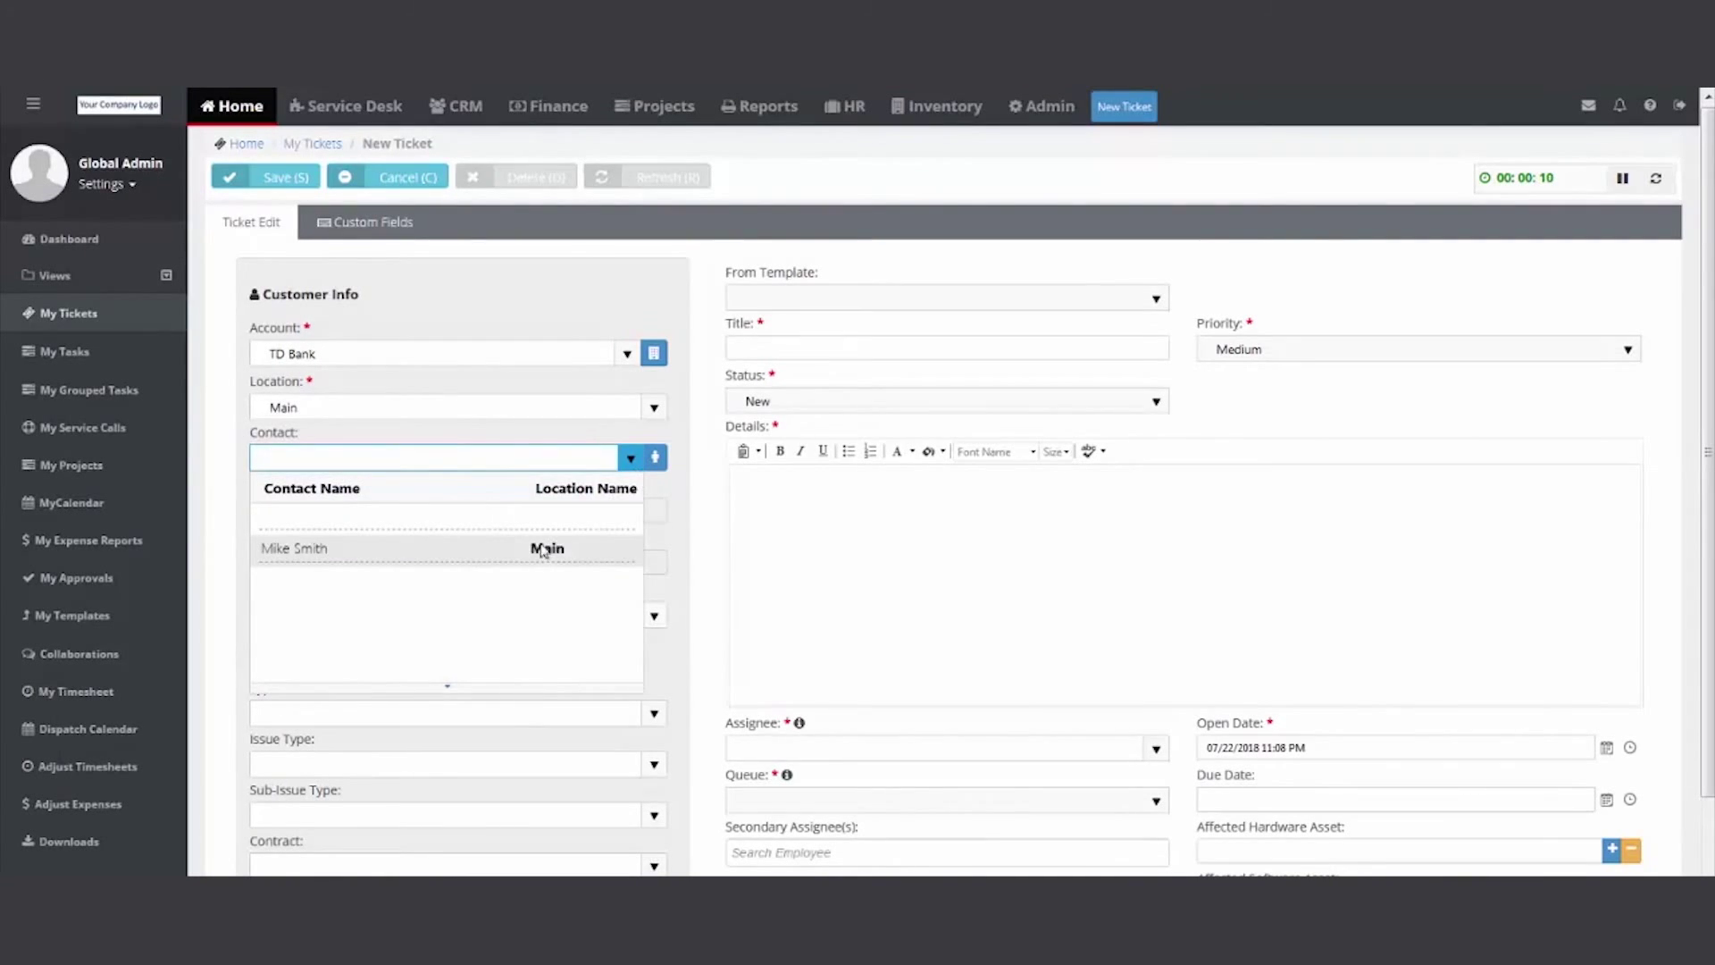
{"action": "left_click", "coordinate": [533, 566]}
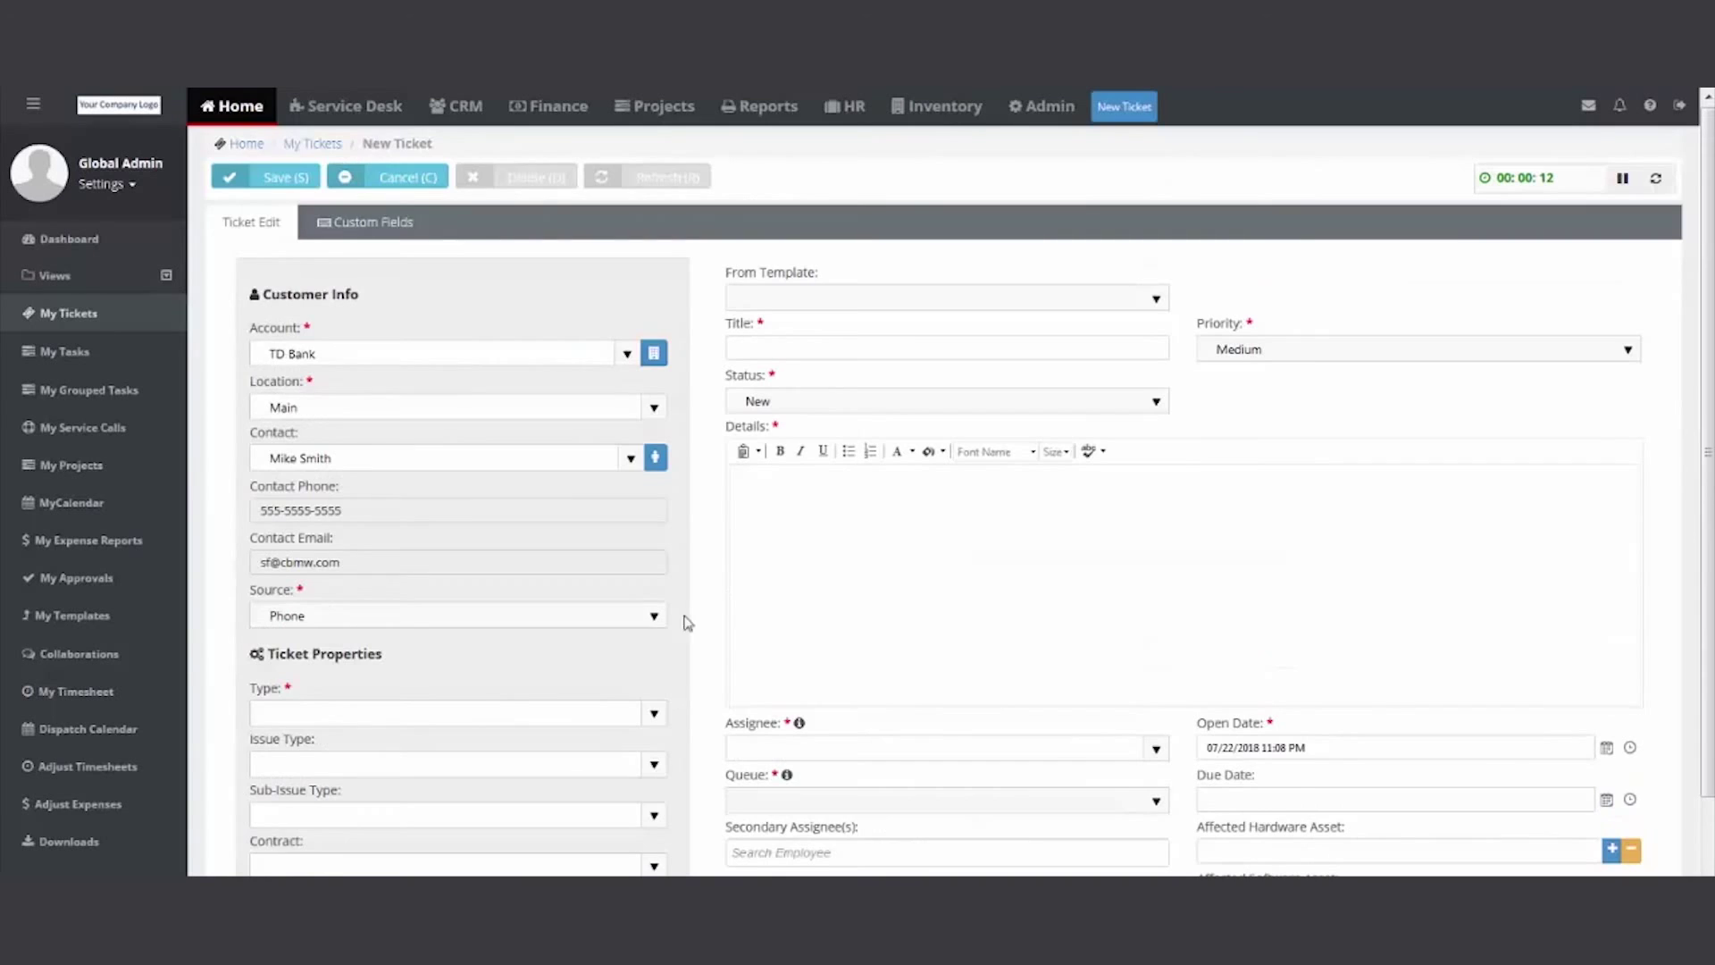
{"action": "scroll", "coordinate": [500, 695], "scroll_direction": "down", "scroll_amount": 1}
Step: Set the ticket type to Incident and the issue type to Printer
{"action": "left_click", "coordinate": [517, 586]}
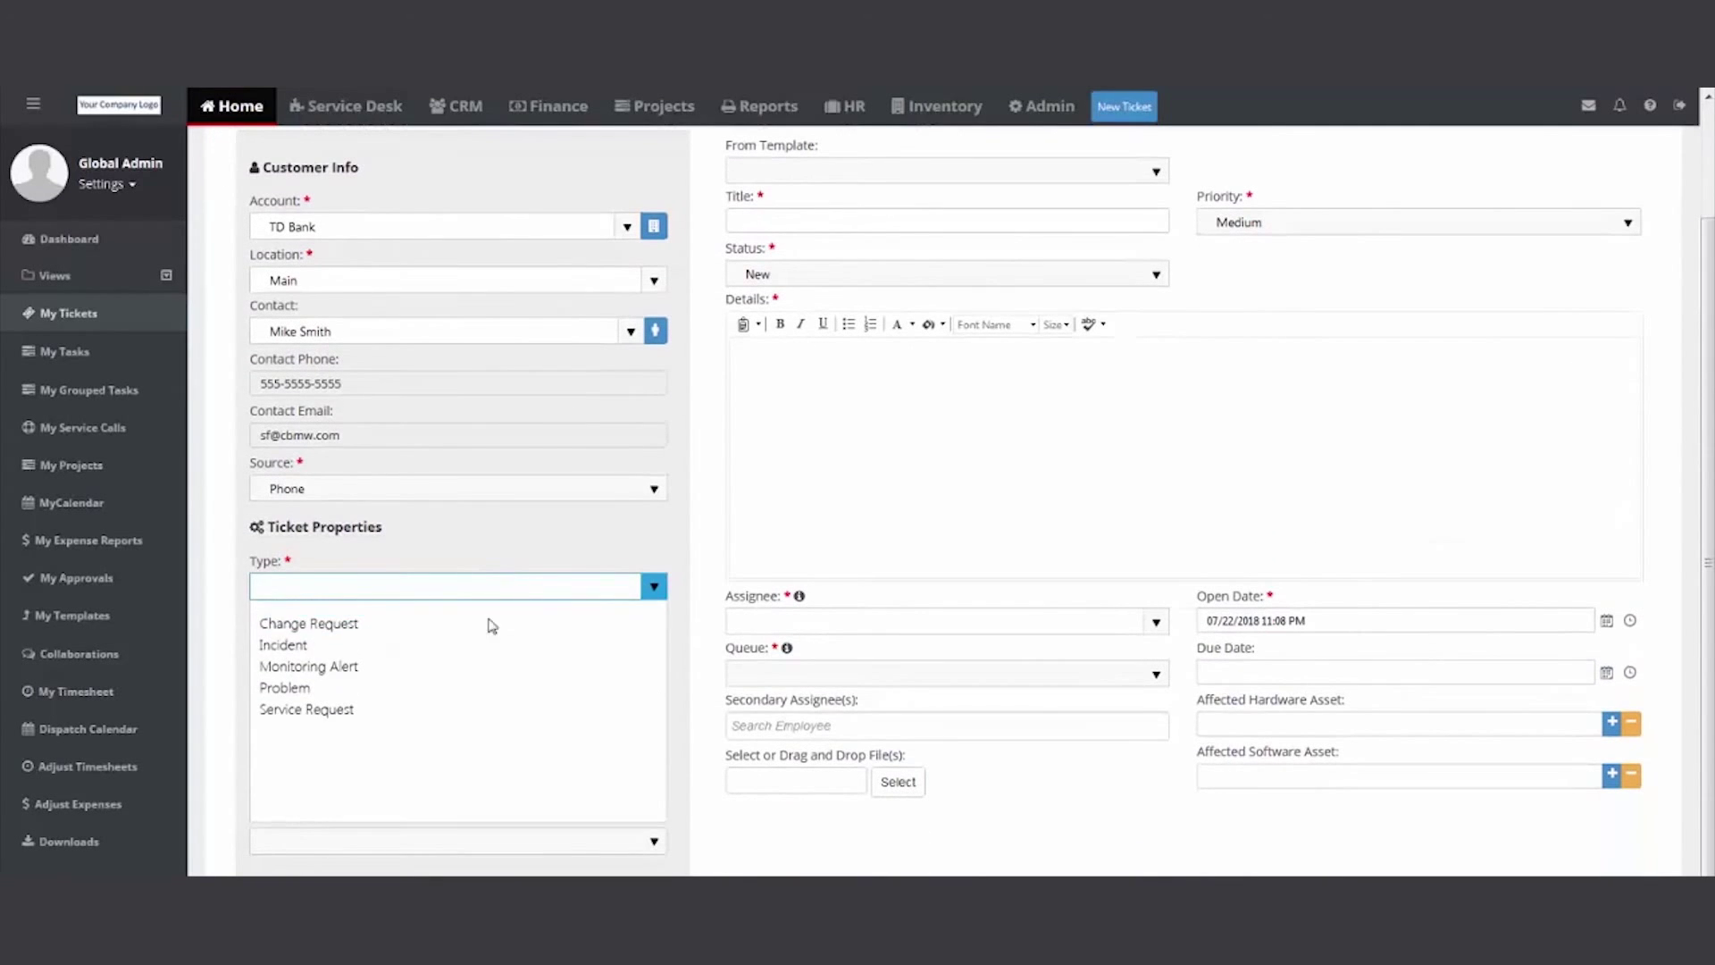
{"action": "left_click", "coordinate": [439, 653]}
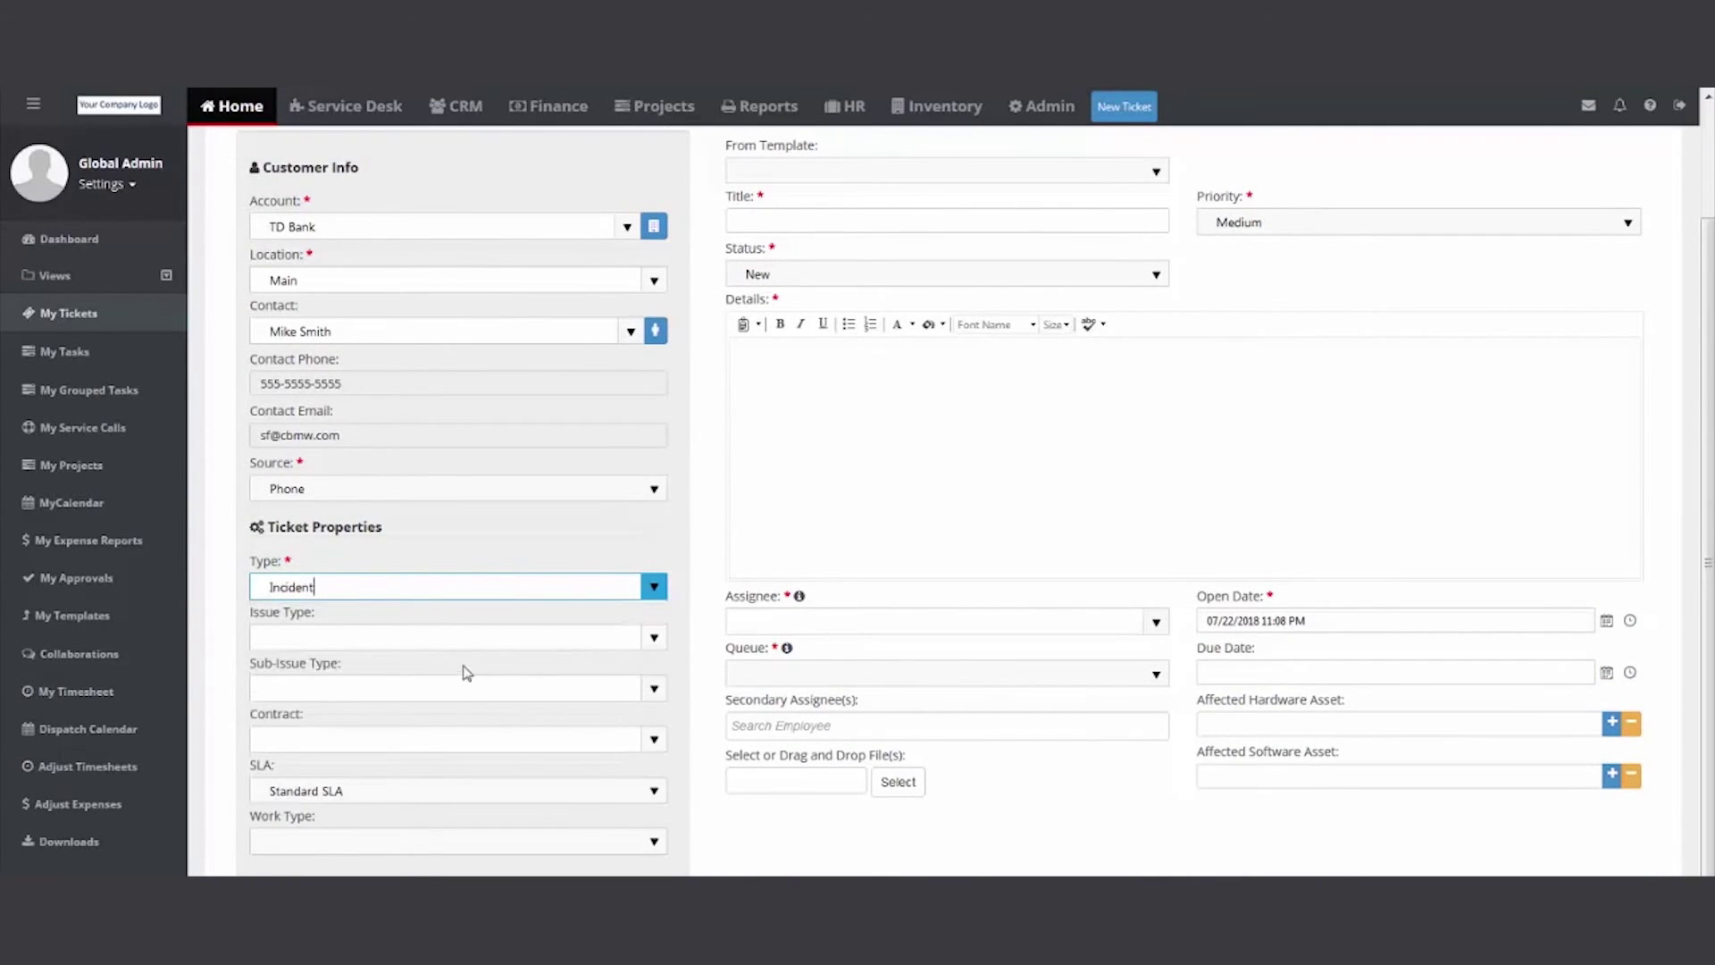
{"action": "left_click", "coordinate": [647, 638]}
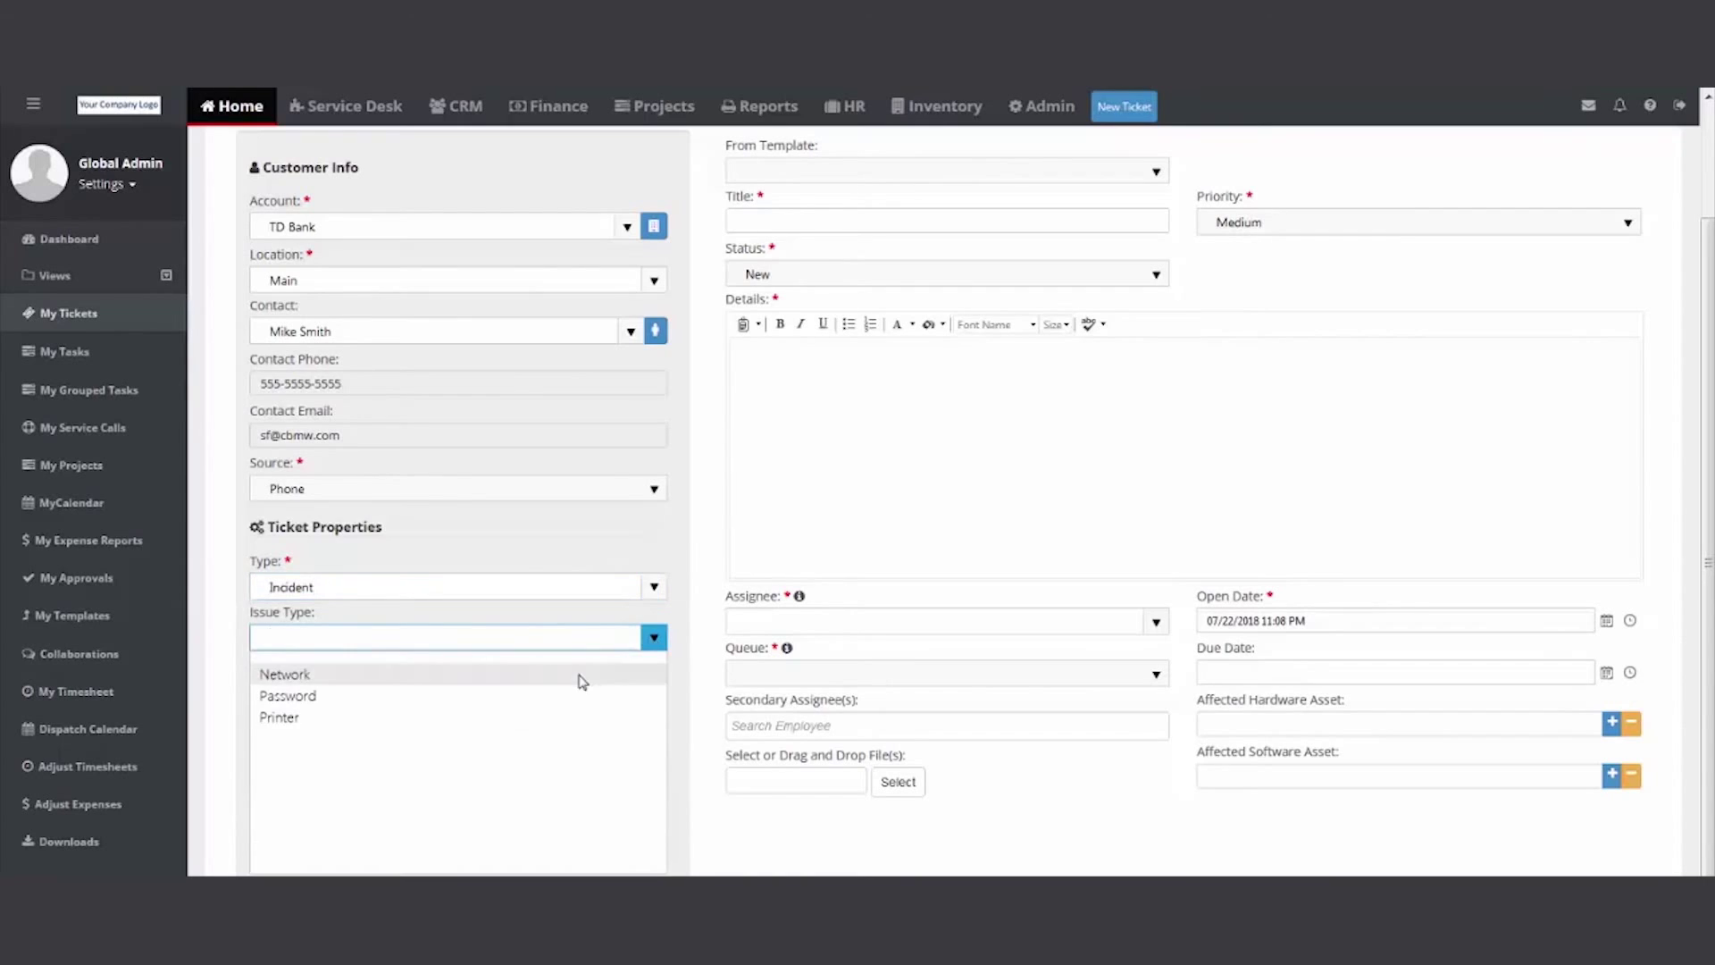
{"action": "left_click", "coordinate": [576, 716]}
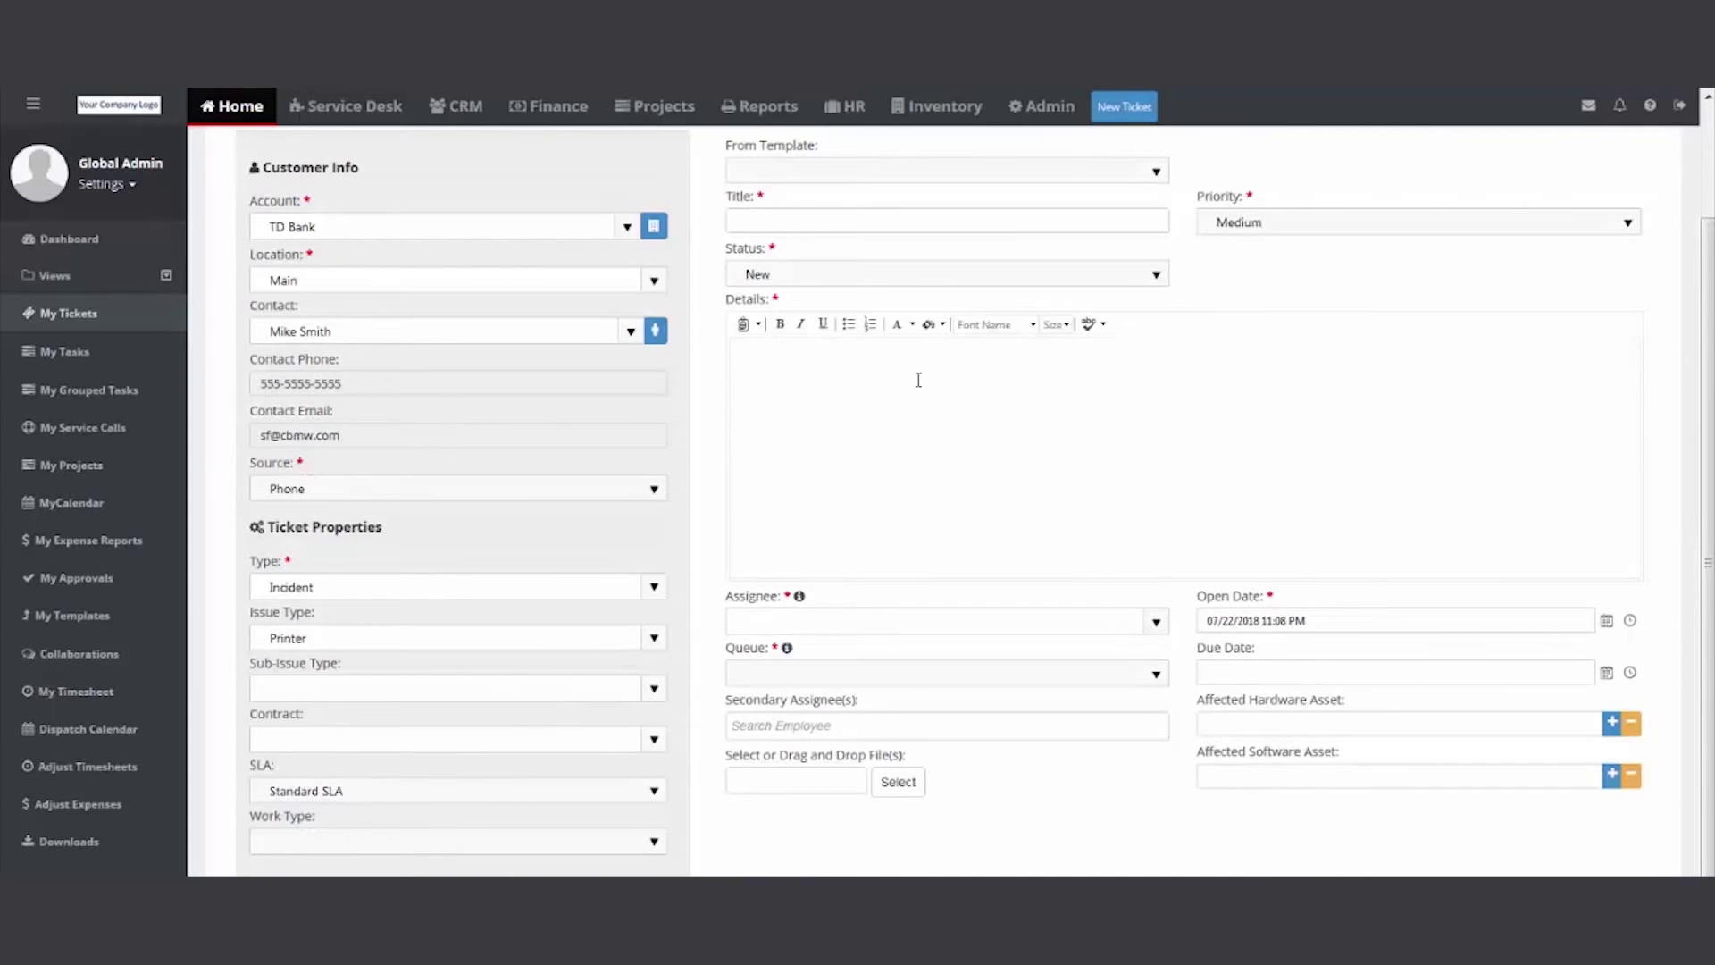
Step: Enter the title 'Printer Notworking' and the details text 'details'
{"action": "left_click", "coordinate": [977, 223]}
{"action": "type", "text": "Printer Notworking"}
{"action": "left_click", "coordinate": [983, 358]}
{"action": "type", "text": "details"}
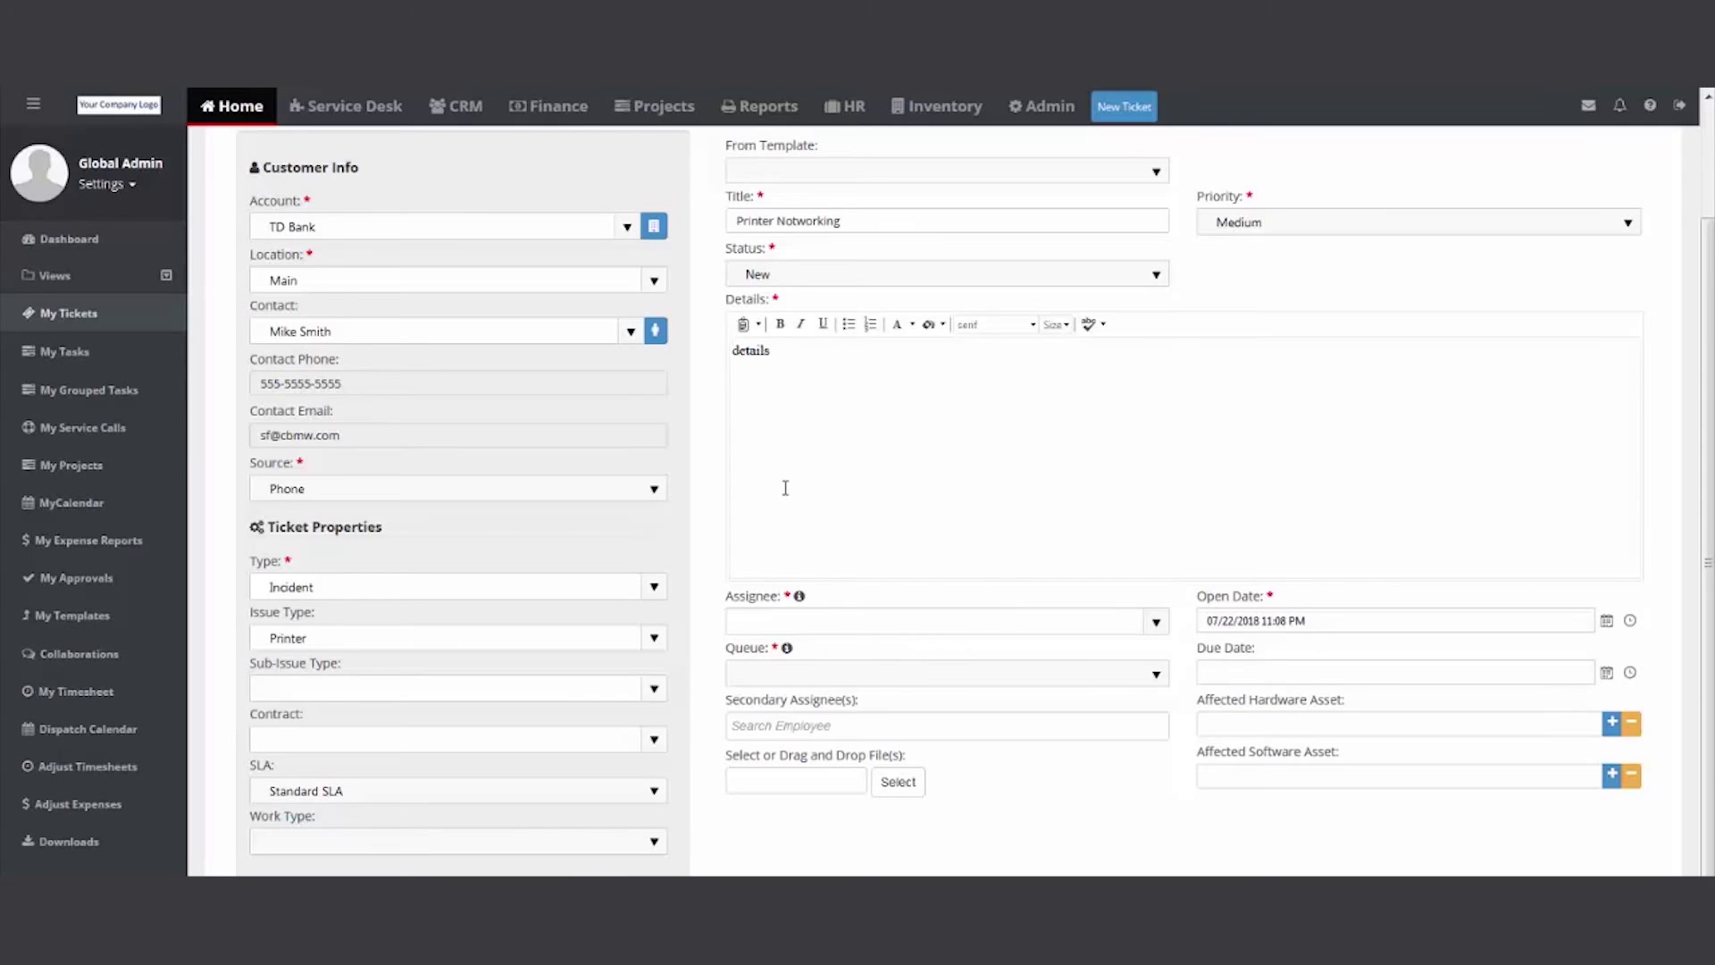
{"action": "scroll", "coordinate": [786, 487], "scroll_direction": "up", "scroll_amount": 2}
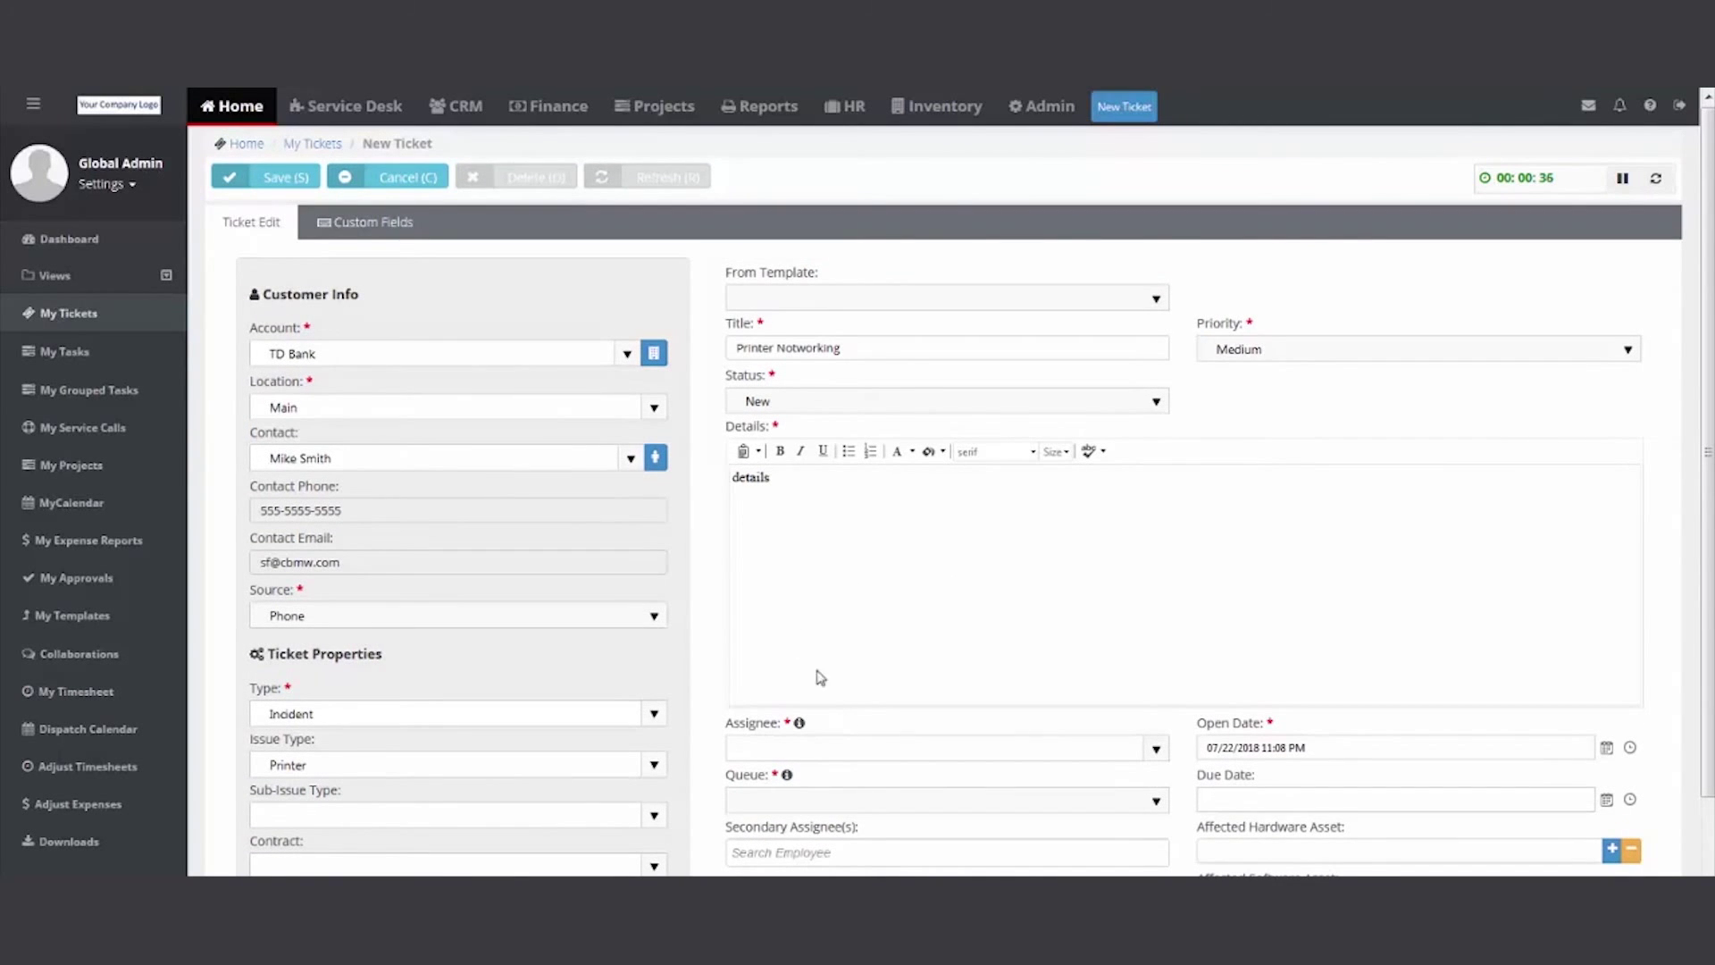
Step: Assign the Printer Notworking ticket to Global Admin (gadmin) and save it after the validation warning
{"action": "left_click", "coordinate": [280, 185]}
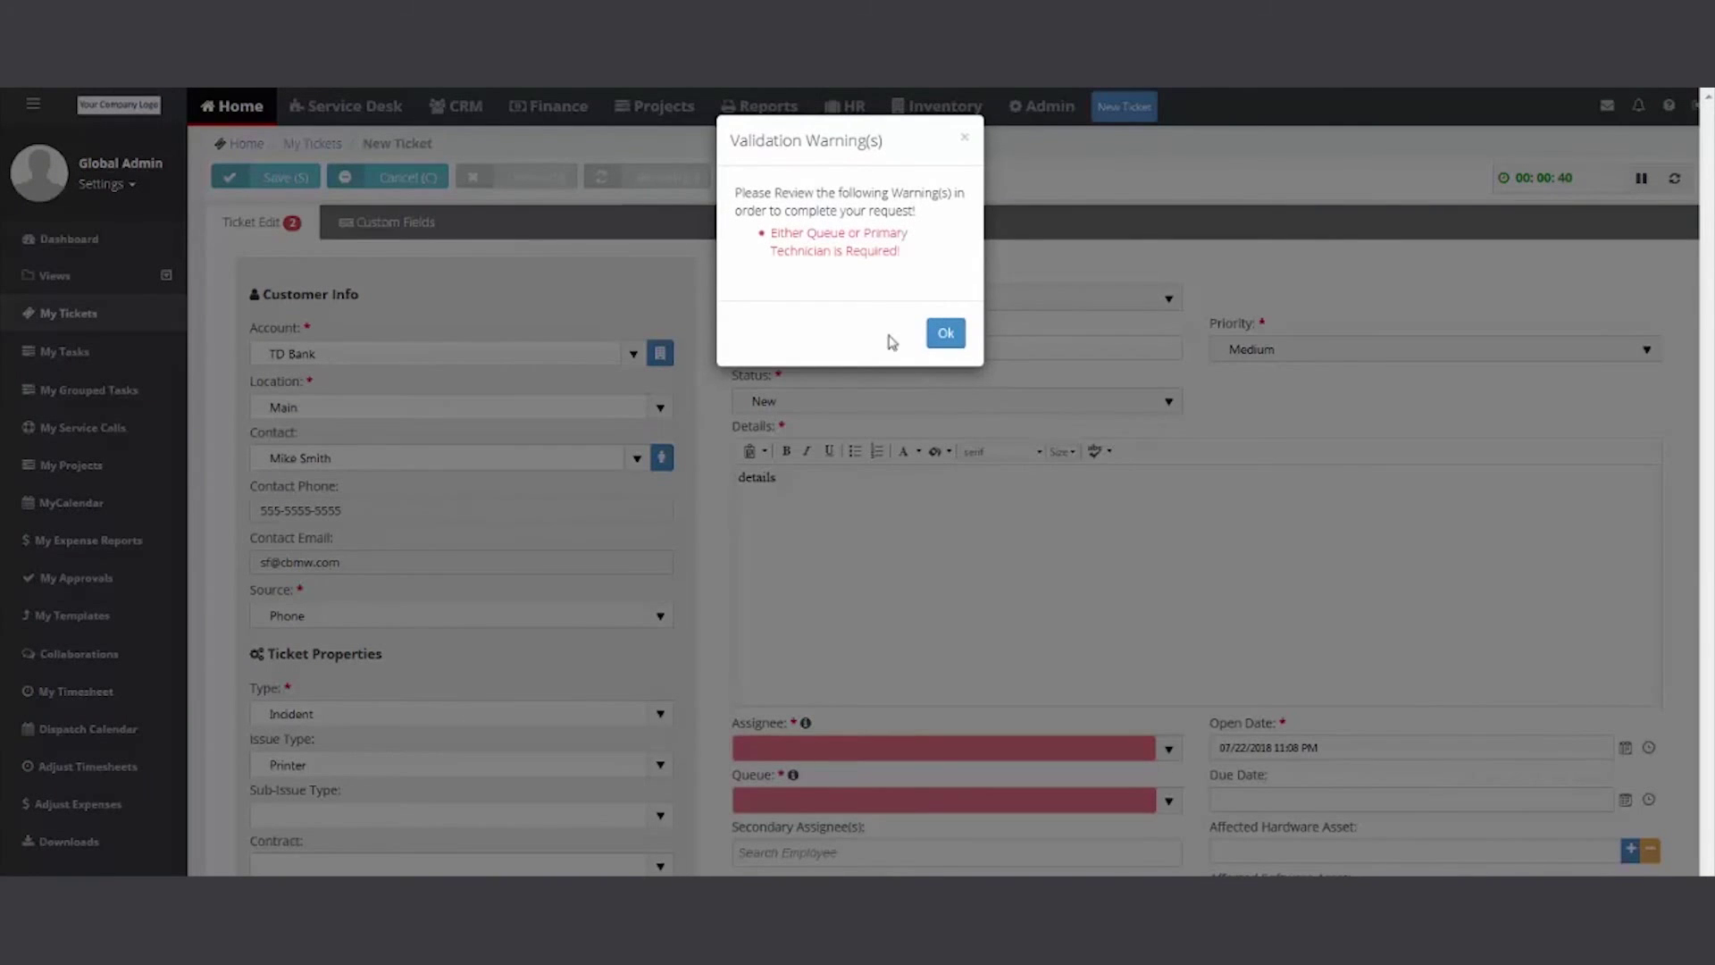
{"action": "left_click", "coordinate": [936, 332]}
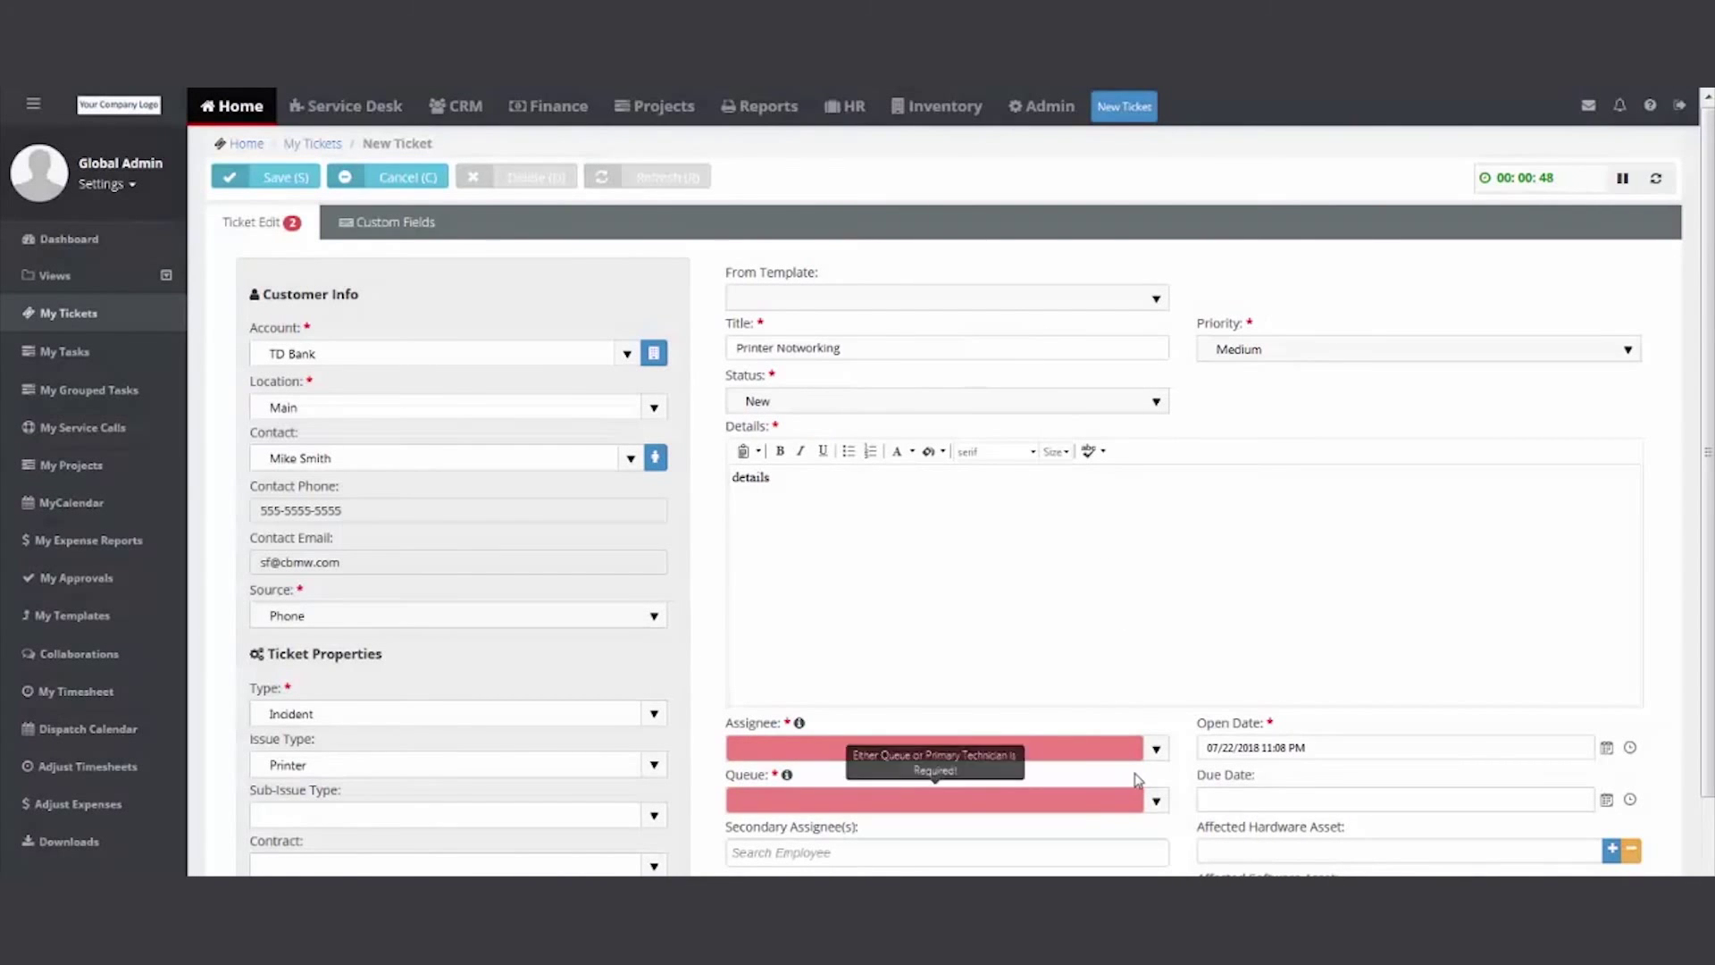
{"action": "left_click", "coordinate": [1157, 749]}
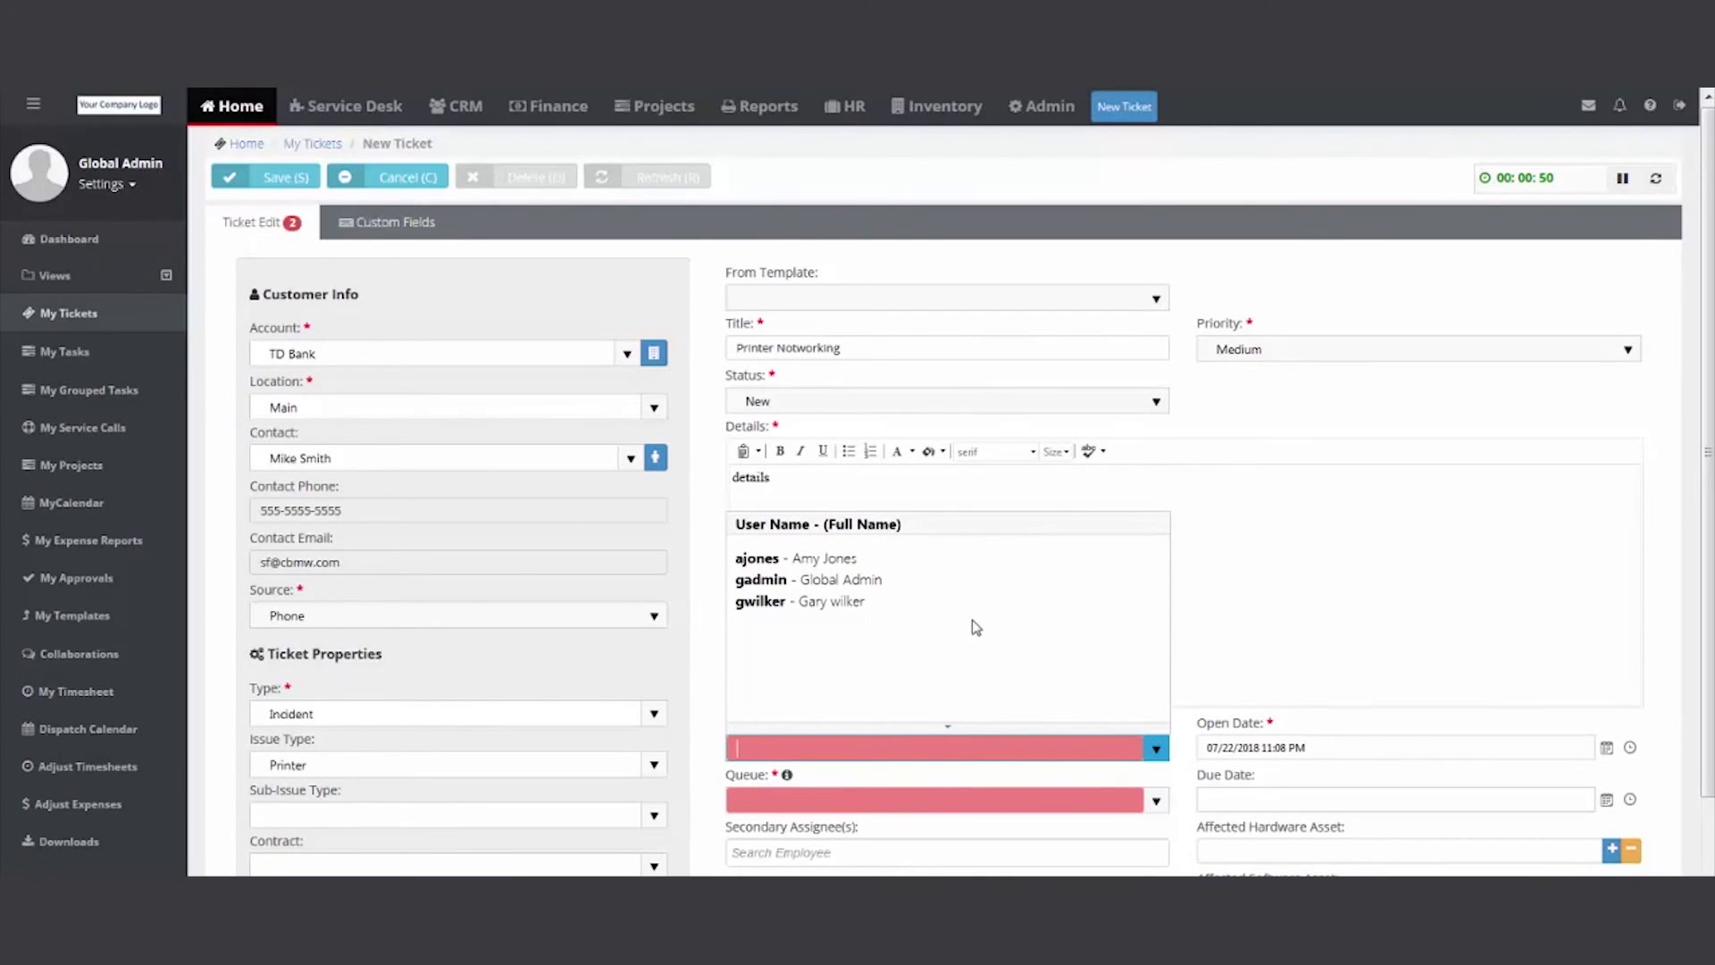
{"action": "left_click", "coordinate": [943, 582]}
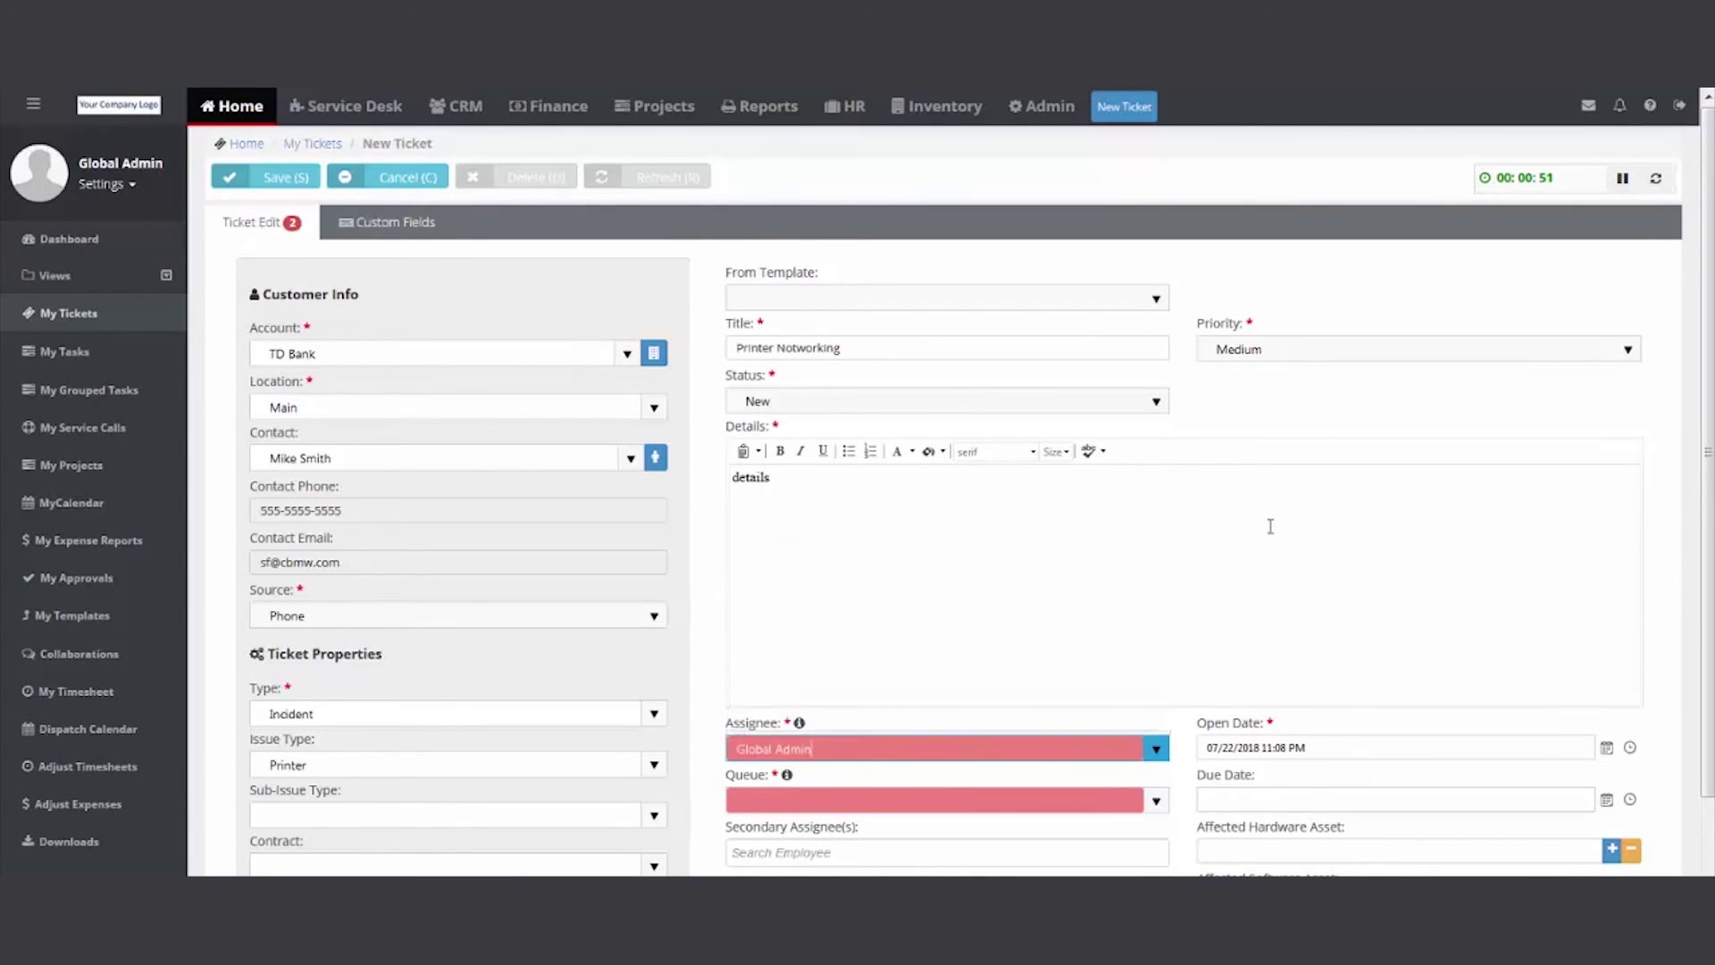
{"action": "left_click", "coordinate": [282, 179]}
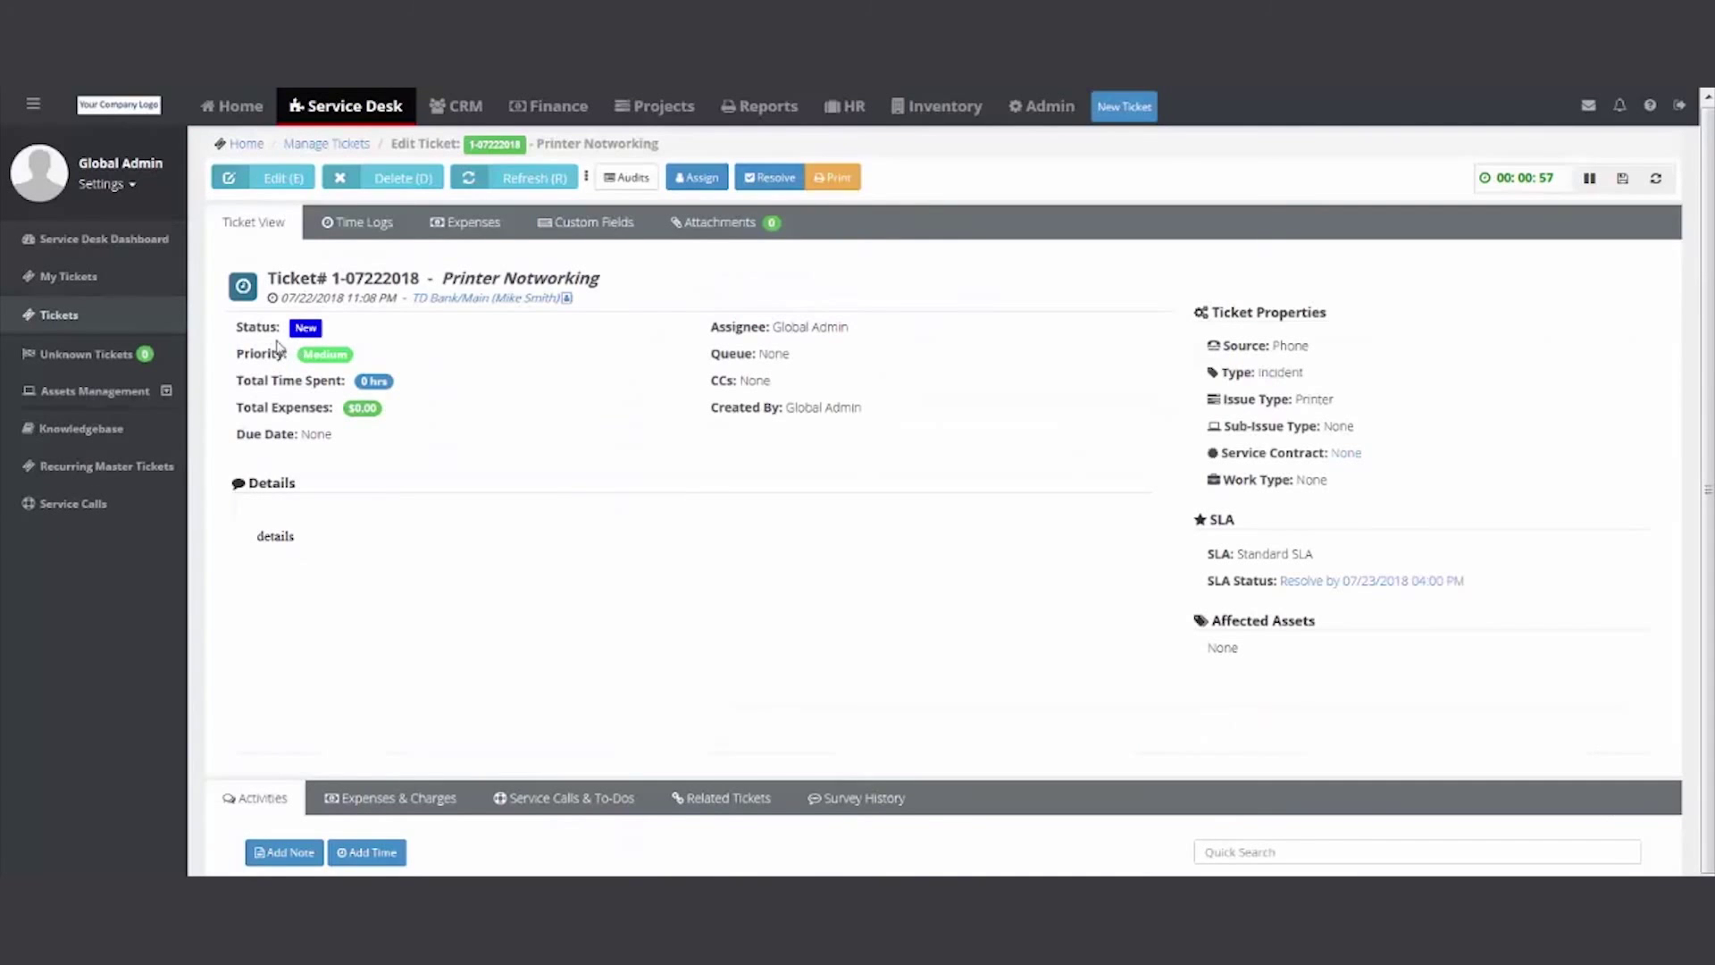
Step: Review the ticket's Standard SLA targets: respond in 01:00, resolve in 08:00
{"action": "mouse_move", "coordinate": [250, 306]}
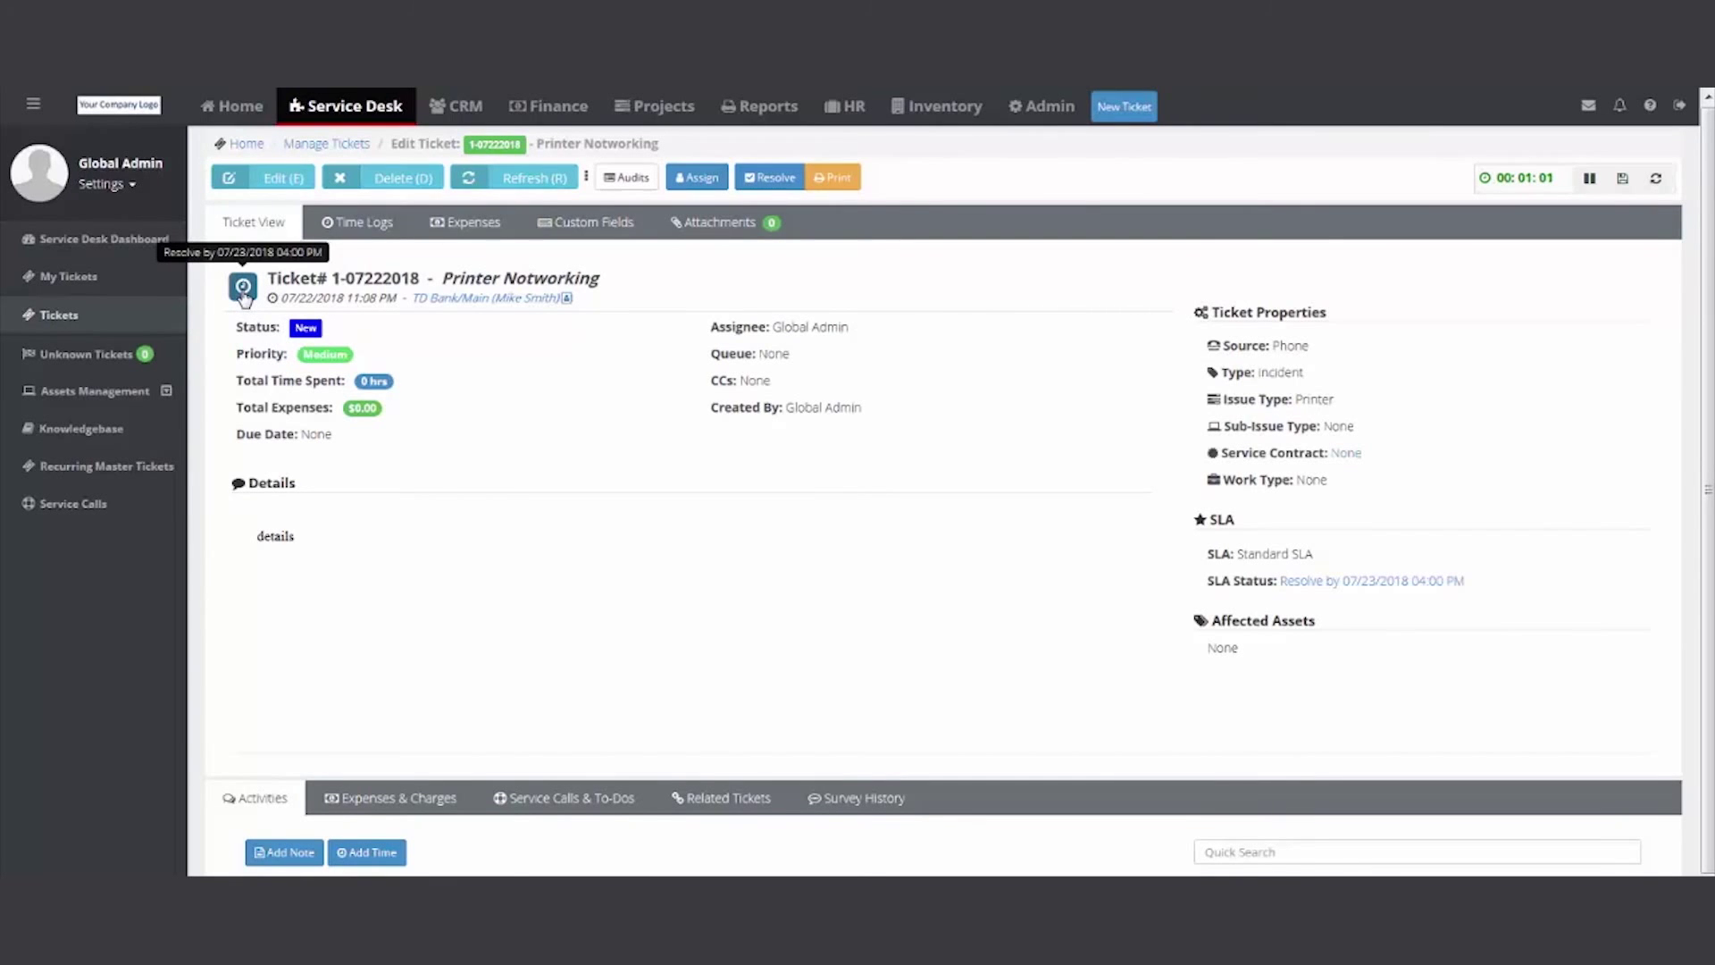
{"action": "left_click", "coordinate": [1375, 582]}
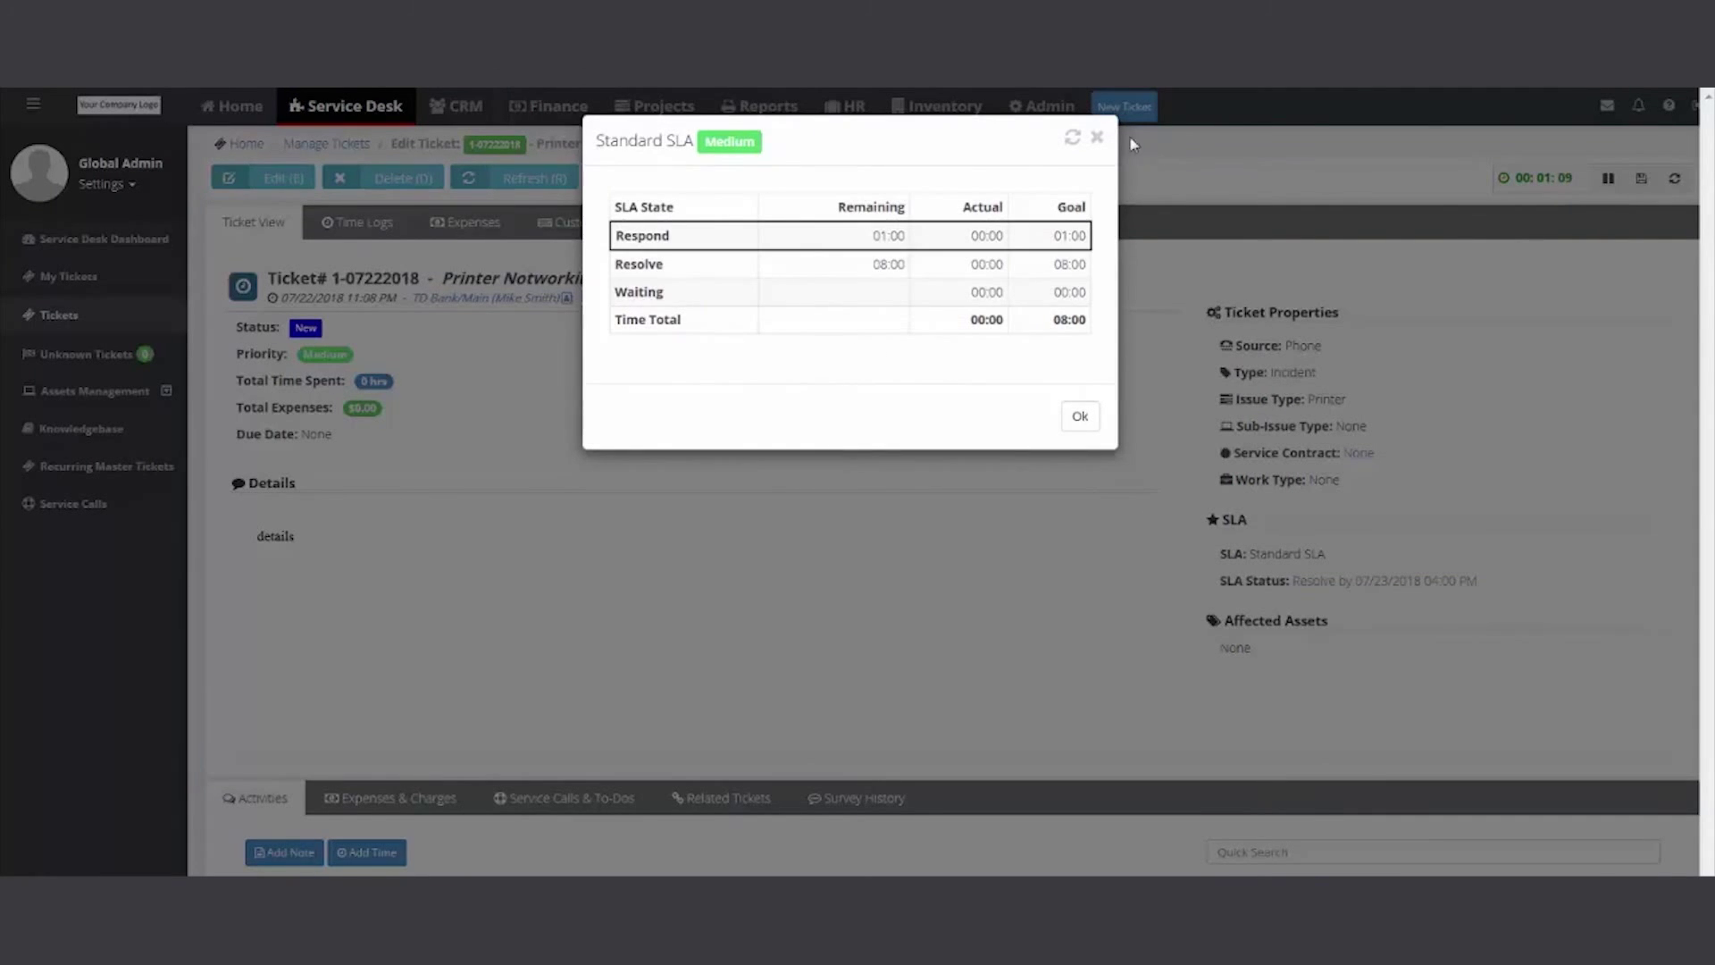
{"action": "left_click", "coordinate": [1097, 137]}
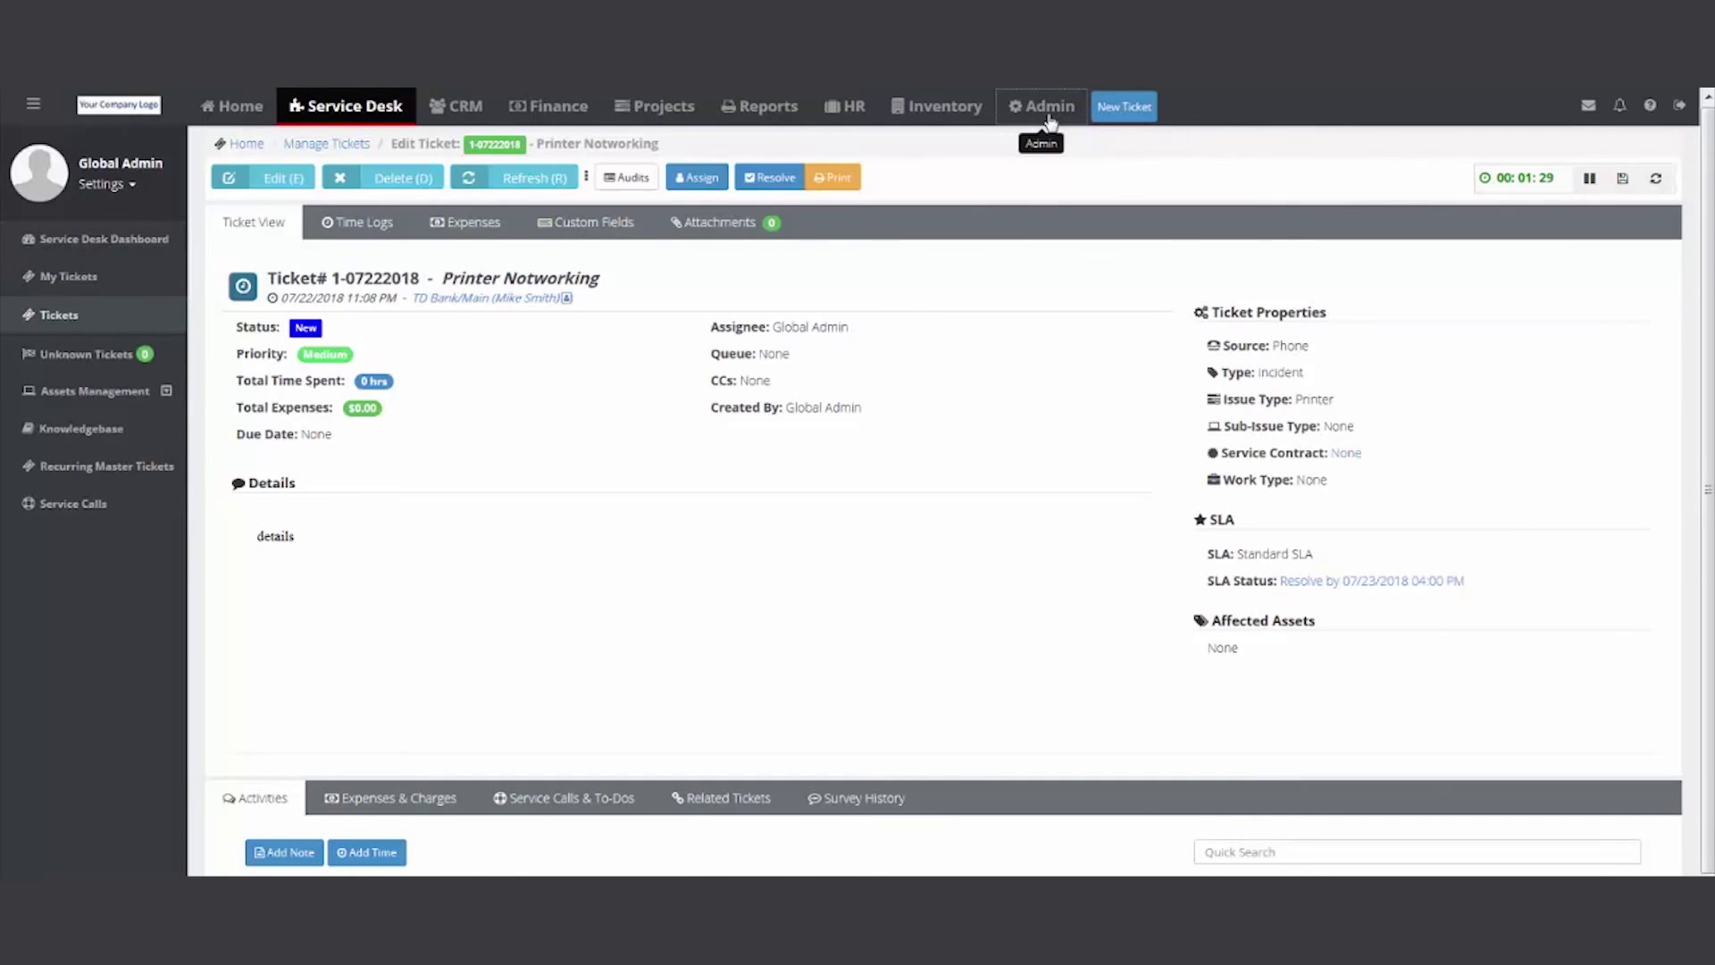
Step: Return to the Administration Dashboard and expand the Service Desk settings in the sidebar
{"action": "left_click_drag", "start_coordinate": [1047, 116], "coordinate": [1032, 109]}
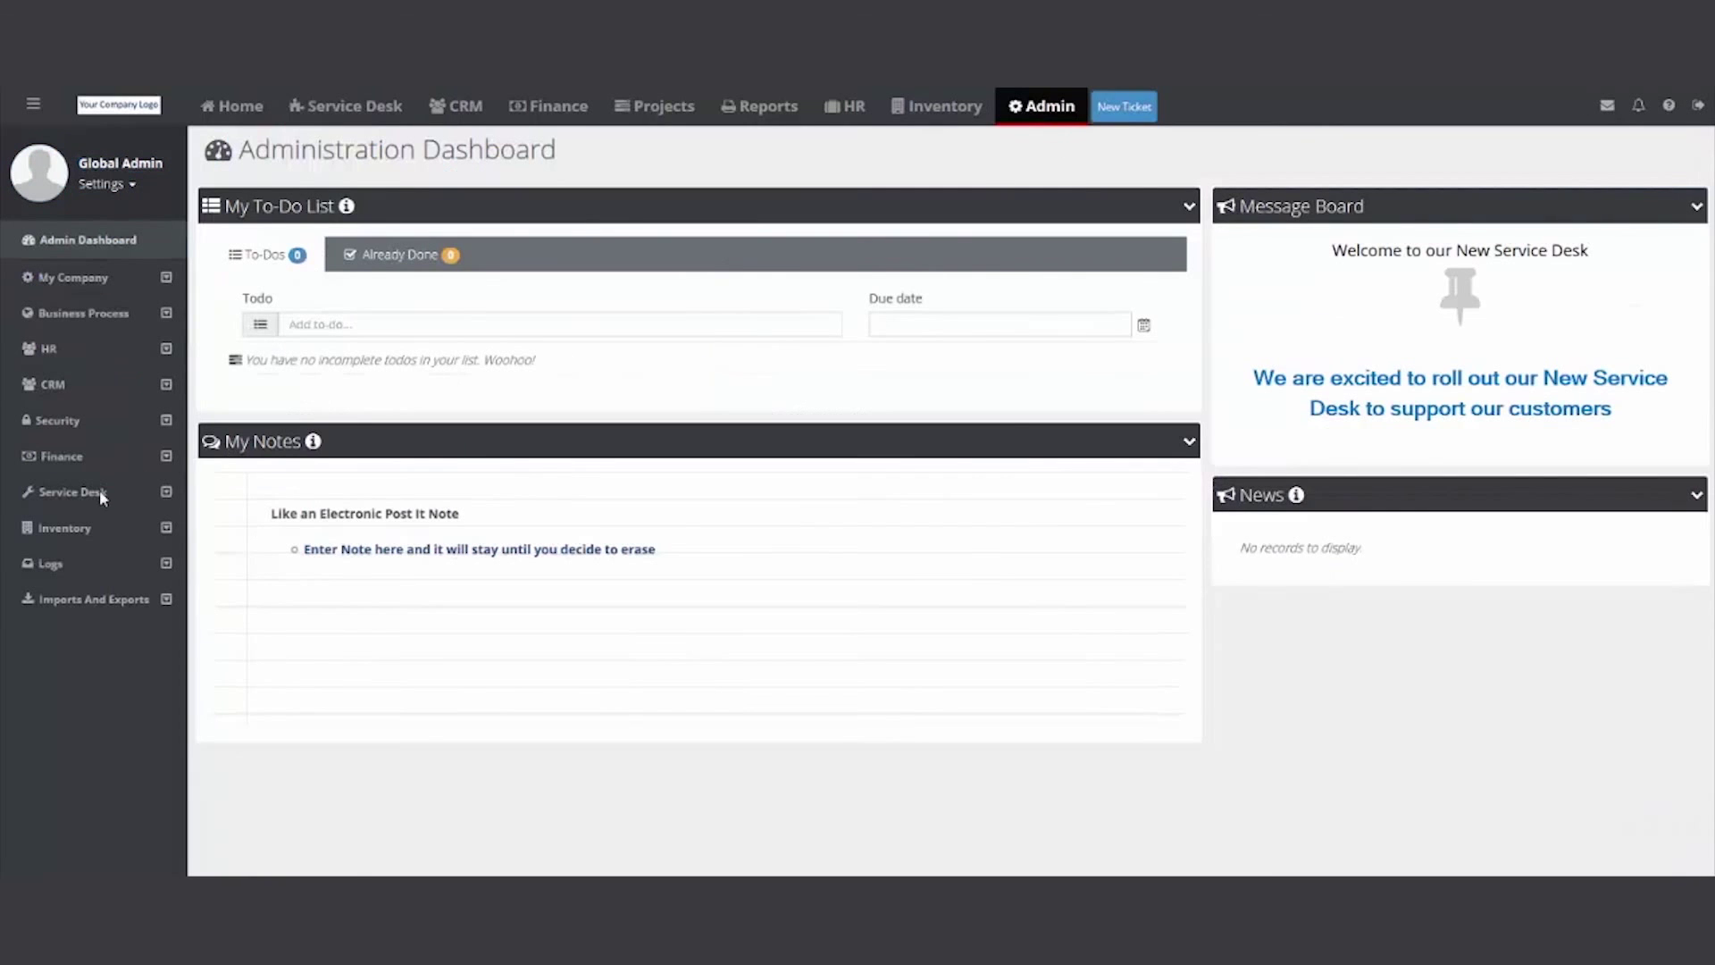
{"action": "left_click", "coordinate": [168, 496]}
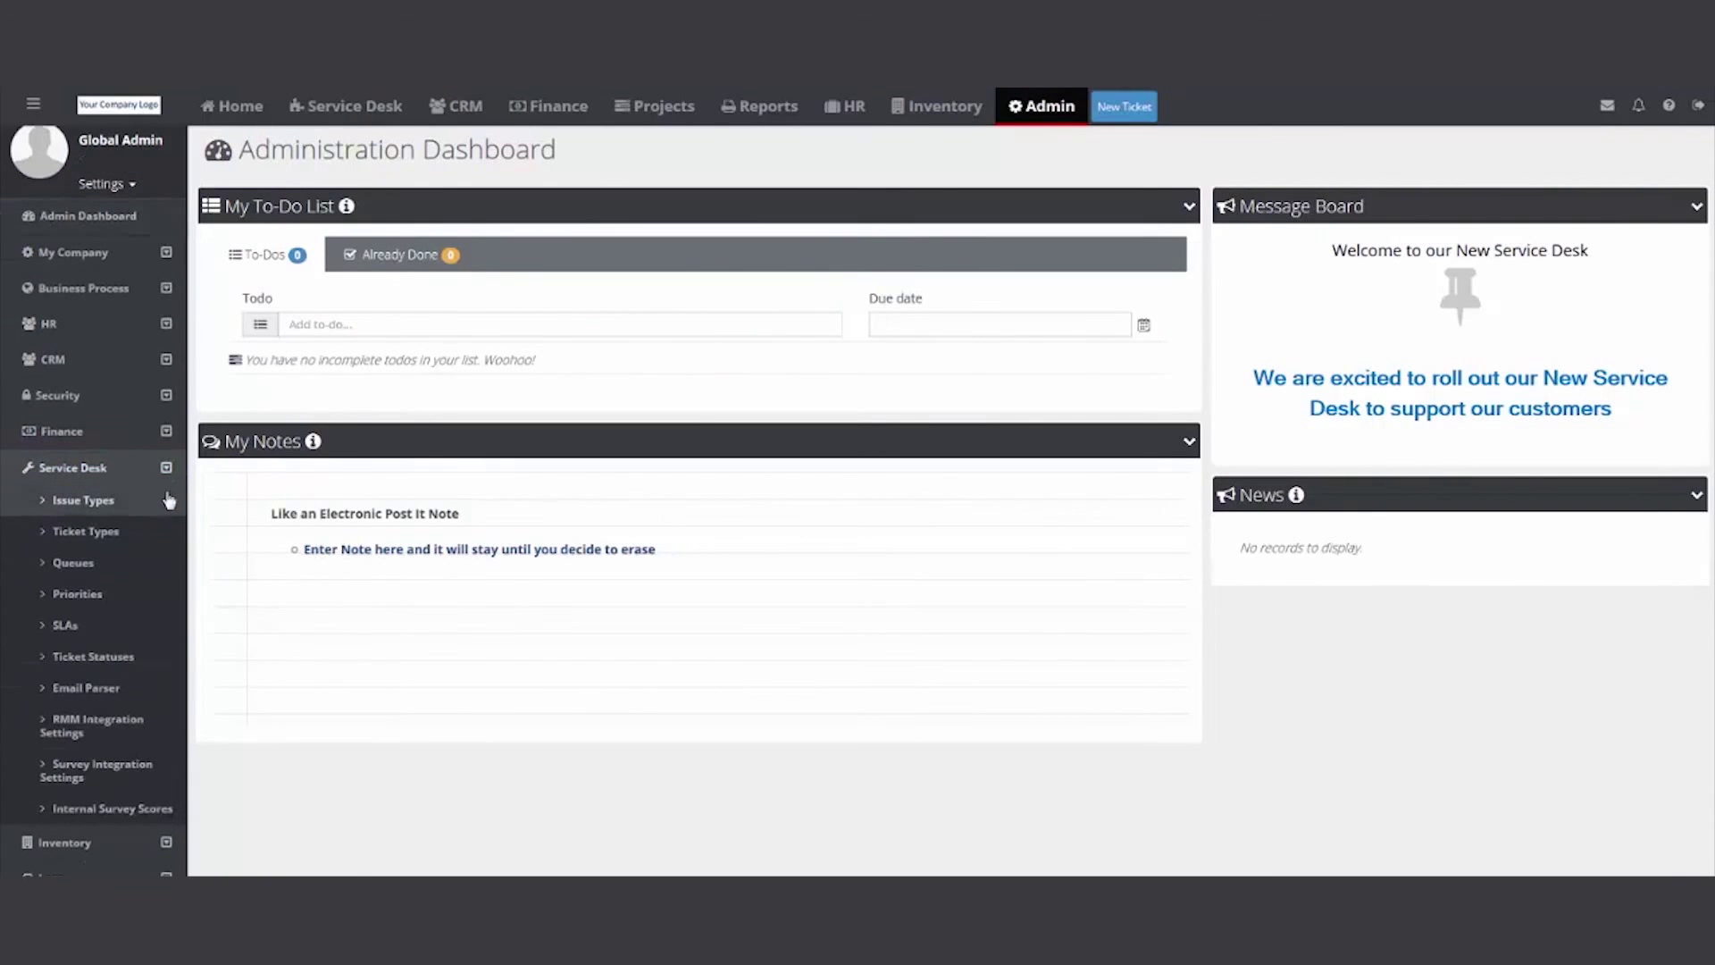